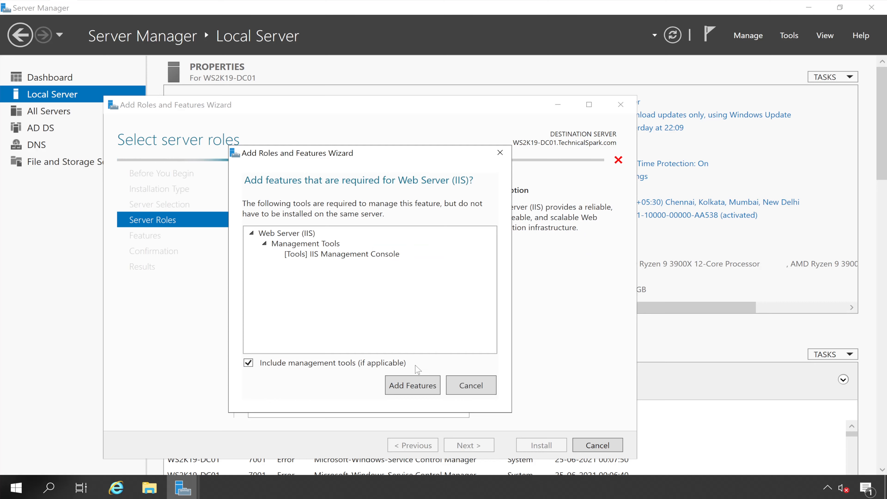
# - Add the Web Server (IIS) role with its required management tools, keep the default features, and continue to its role services
pyautogui.click(421, 391)
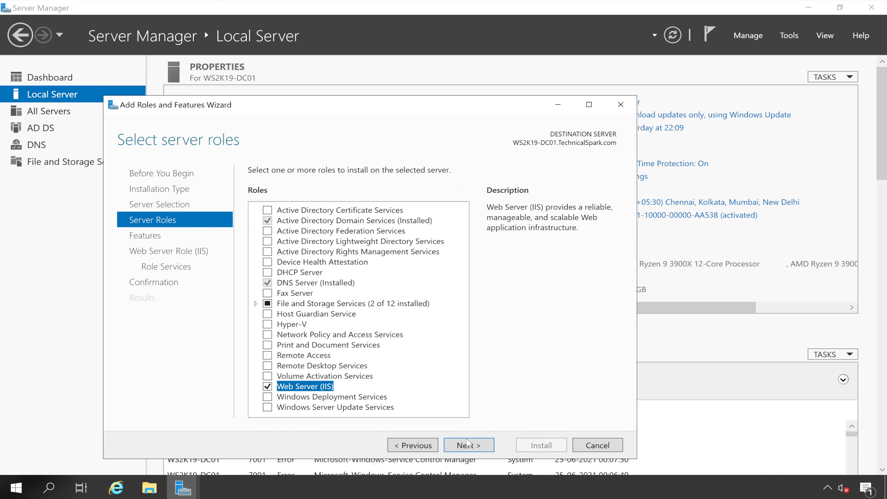
pyautogui.click(471, 444)
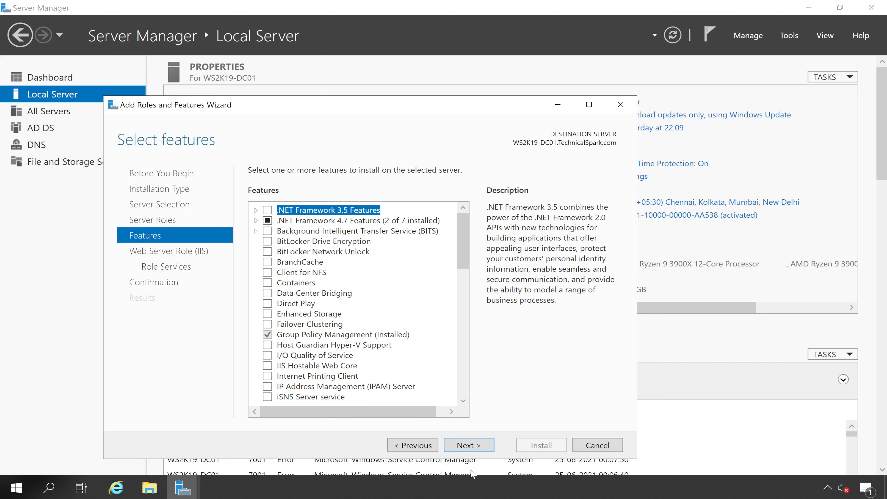
pyautogui.click(480, 446)
pyautogui.click(479, 446)
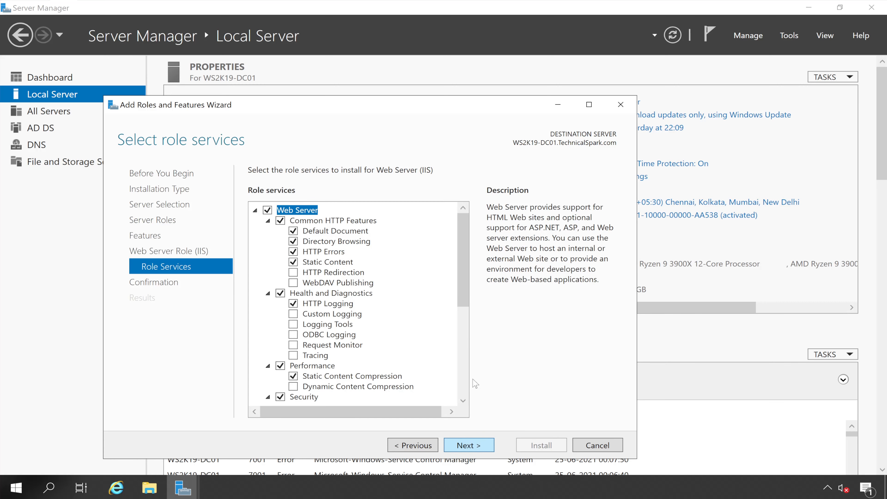
# - Include the FTP Server role service with FTP Service and continue to the installation confirmation
pyautogui.moveTo(467, 251); pyautogui.dragTo(469, 363)
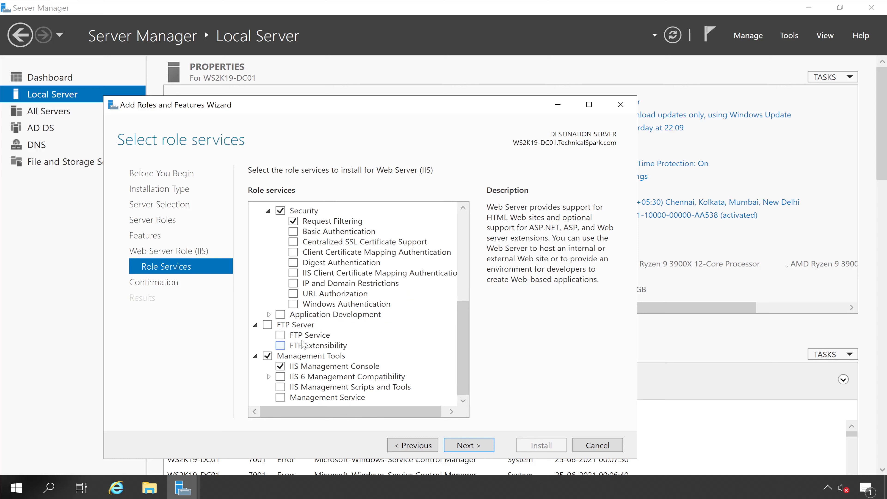
pyautogui.click(267, 325)
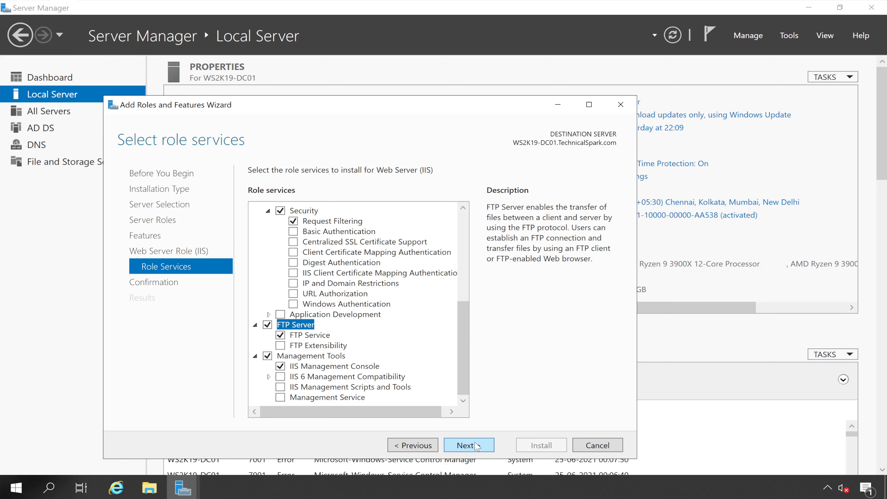
pyautogui.click(468, 445)
# - Allow automatic restart of the destination server, install the selected roles, and close the wizard once installation completes
pyautogui.click(304, 189)
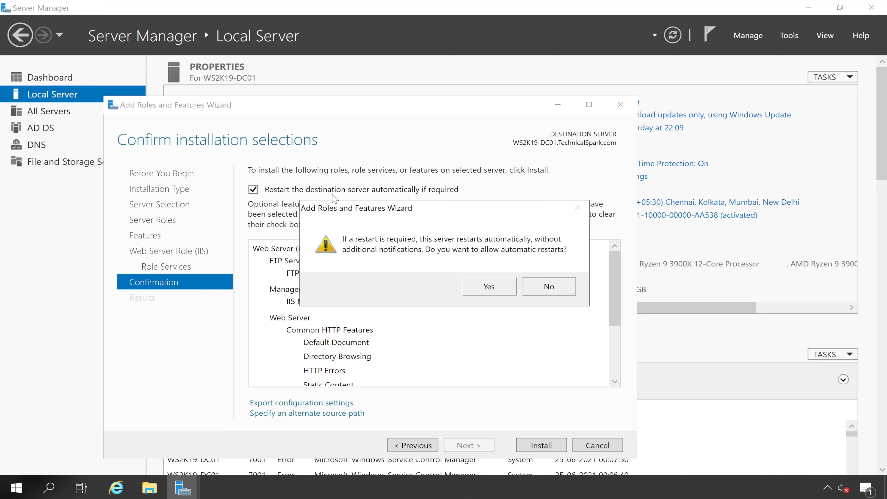
pyautogui.click(484, 293)
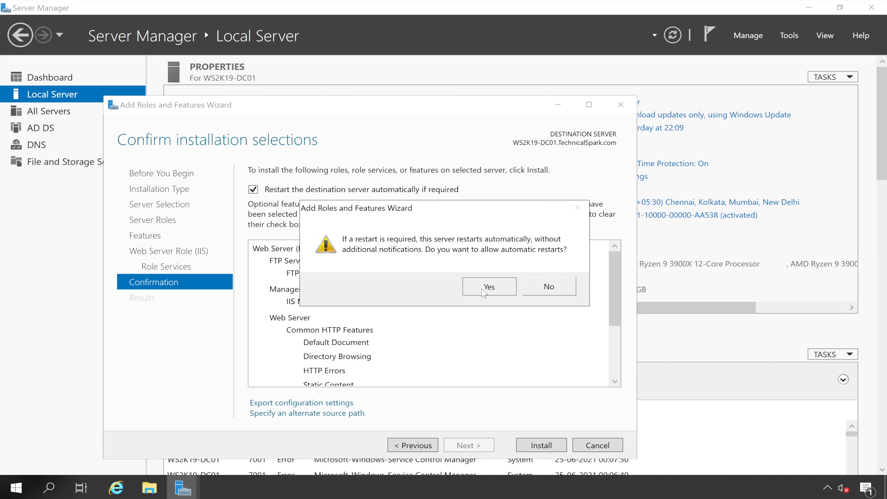
pyautogui.click(554, 443)
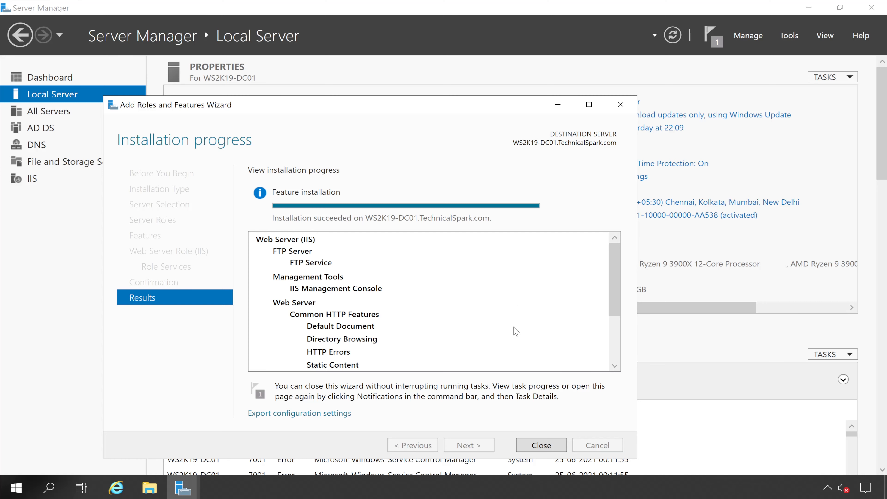
pyautogui.click(536, 446)
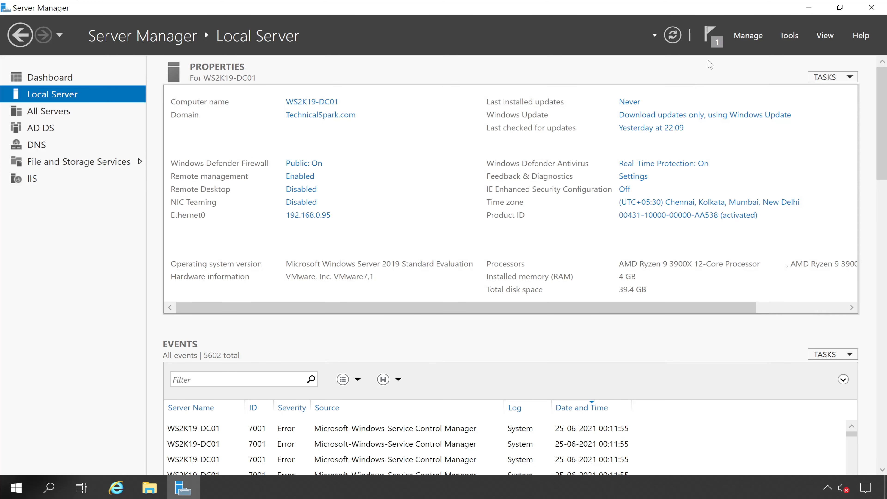
# - Open Internet Information Services (IIS) Manager, close Server Manager, and reposition the IIS Manager window on the desktop
pyautogui.click(793, 33)
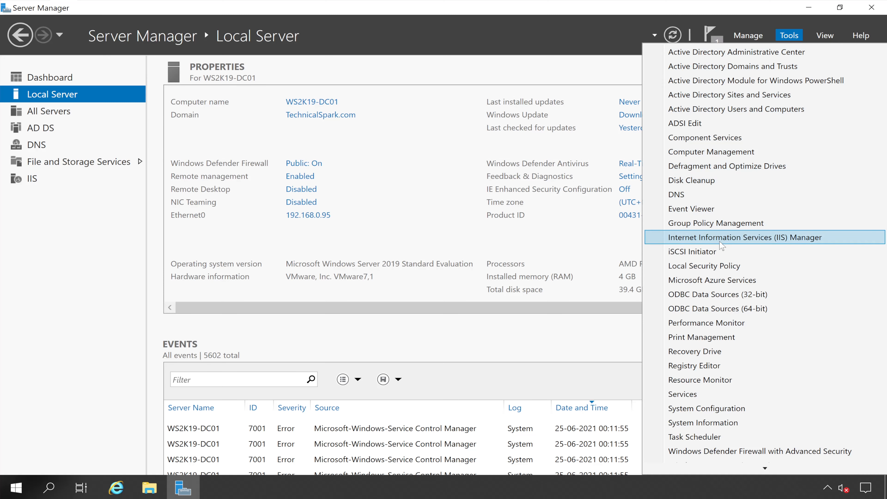
pyautogui.click(787, 238)
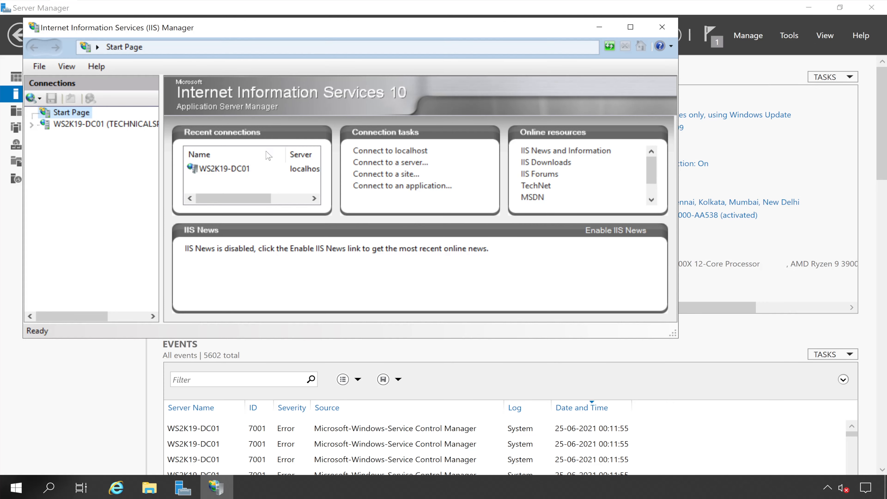
pyautogui.click(756, 21)
pyautogui.click(871, 7)
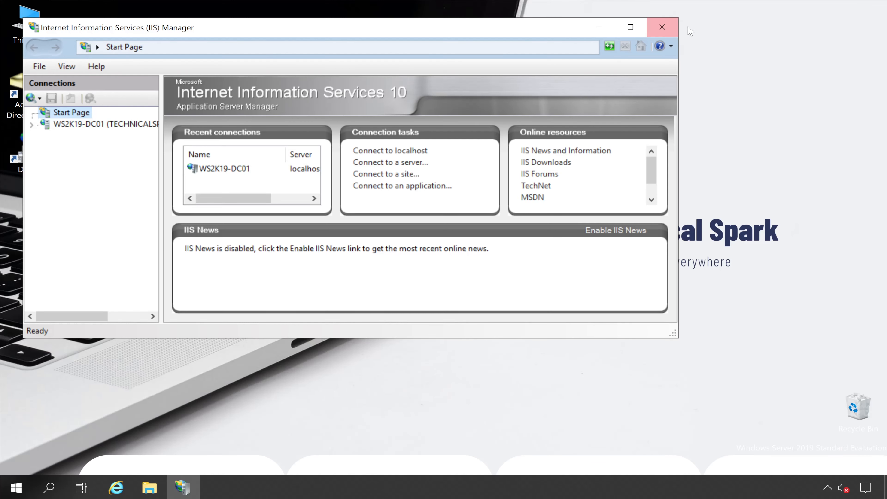
pyautogui.moveTo(352, 27); pyautogui.dragTo(466, 30)
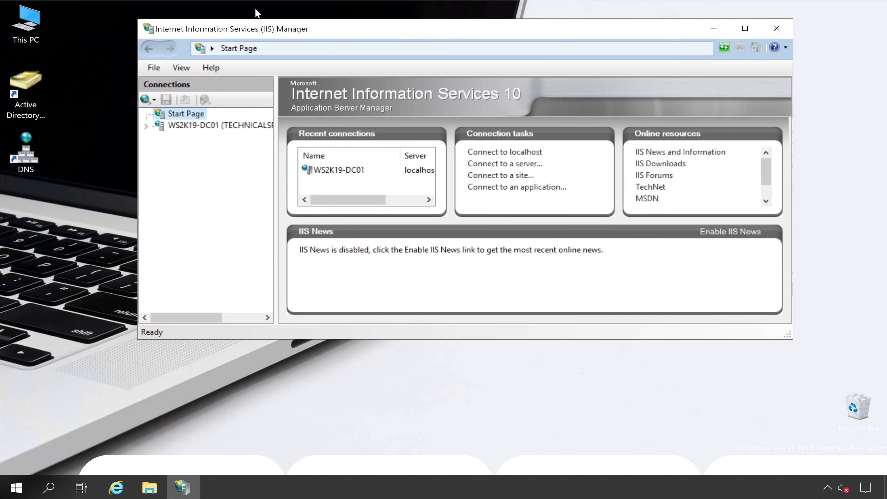
# - Browse the Default Web Site of WS2K19-DC01 over HTTP on port 80 to check its page, and close the browser
pyautogui.click(218, 124)
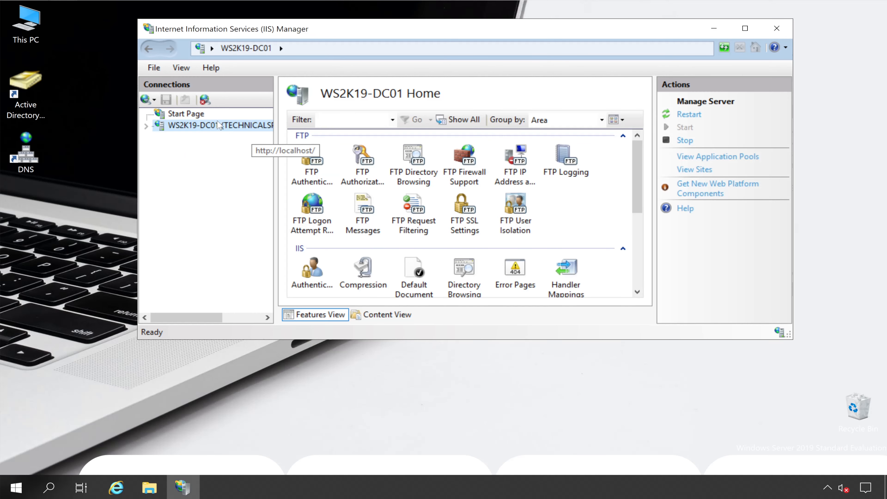
pyautogui.click(146, 126)
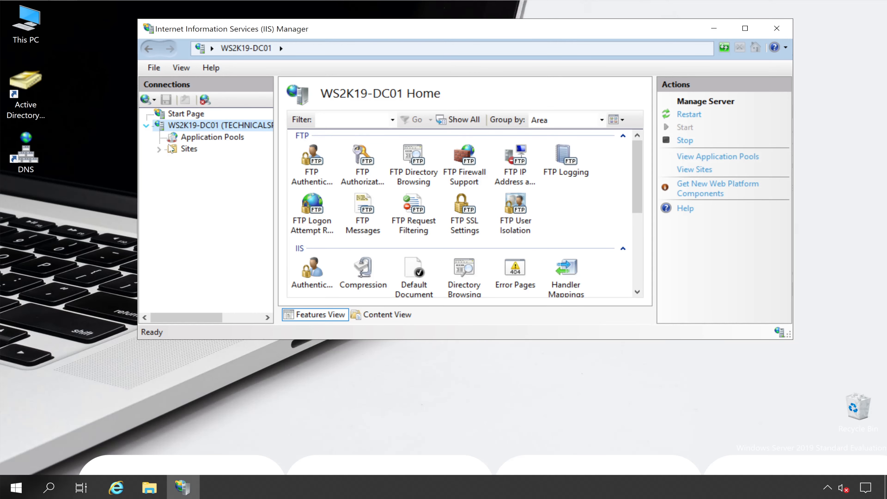
pyautogui.click(159, 148)
pyautogui.click(205, 162)
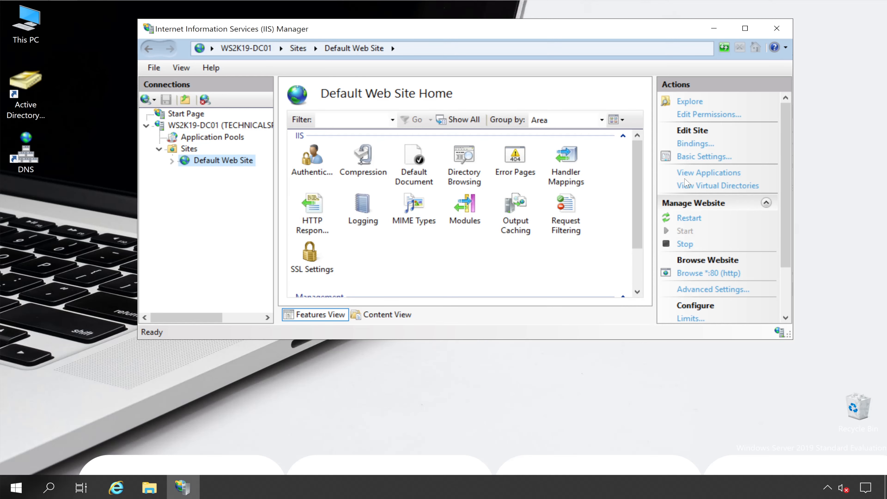
pyautogui.click(710, 273)
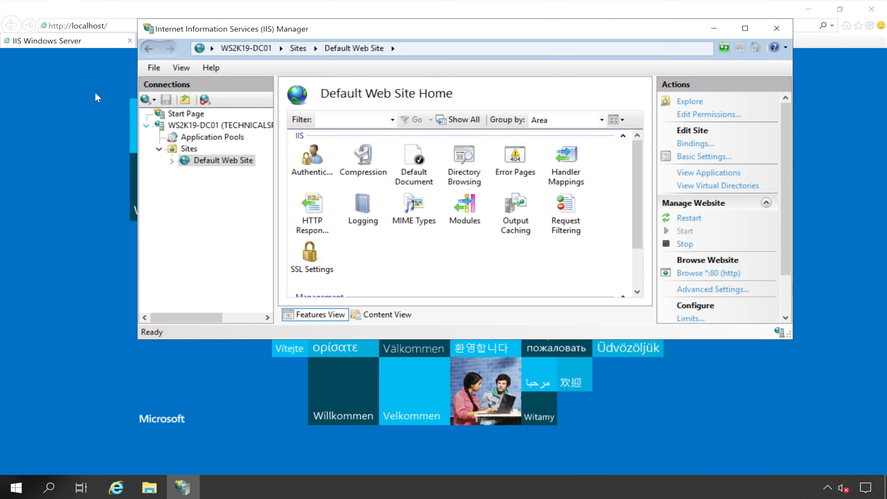
pyautogui.click(95, 92)
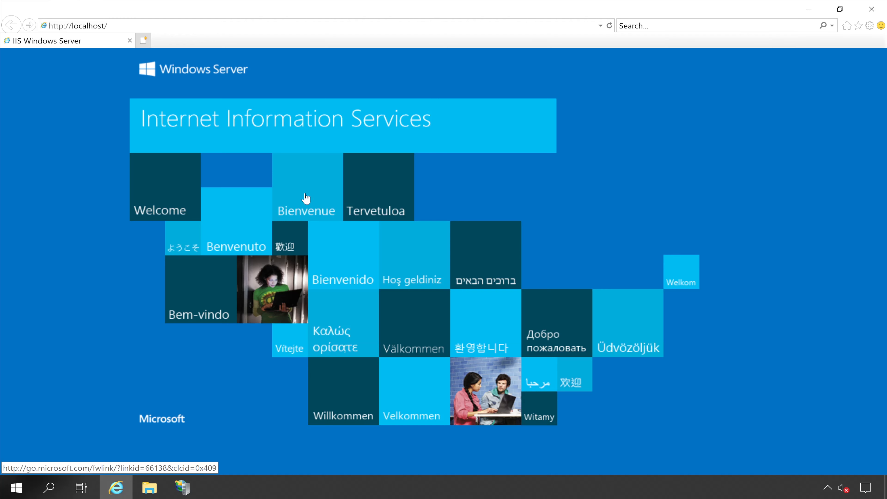
pyautogui.click(862, 14)
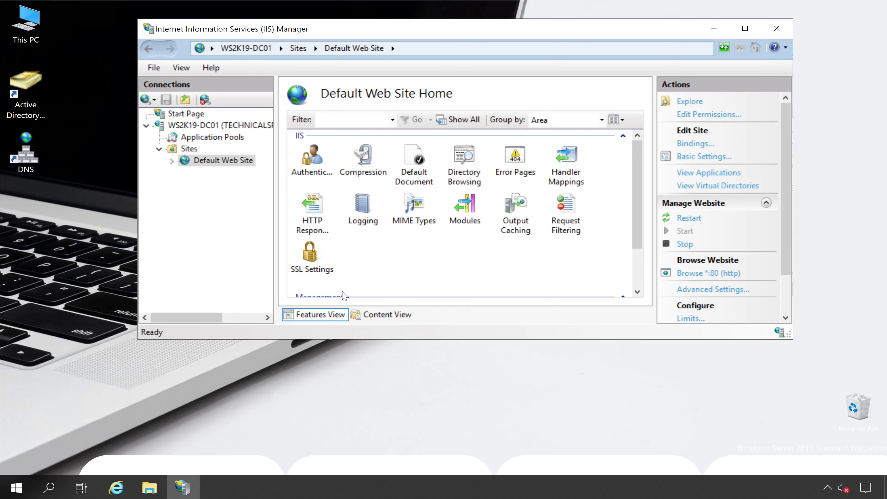
# - Start adding an FTP site on the WS2K19-DC01 server and name it "FTP Test"
pyautogui.click(194, 127)
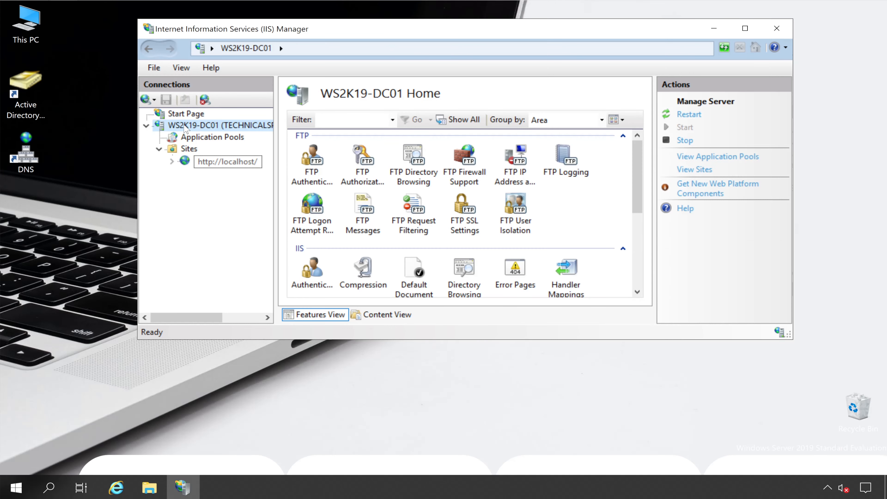
pyautogui.rightClick(192, 128)
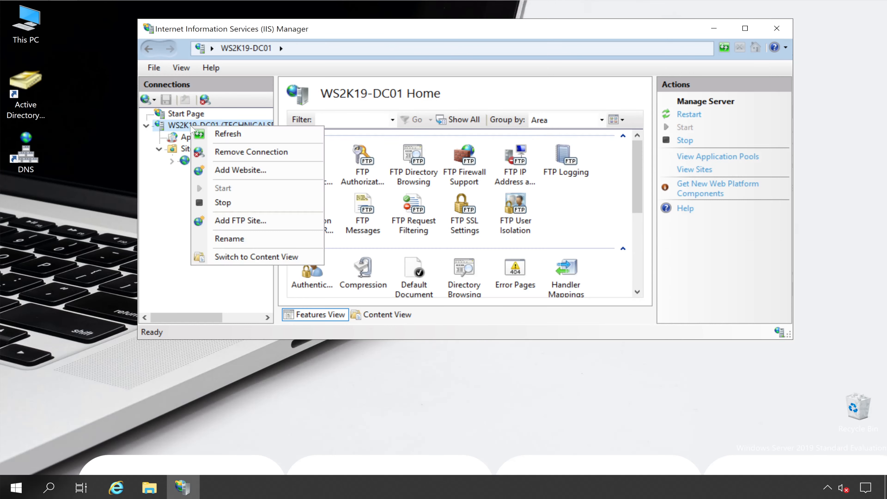
pyautogui.click(288, 220)
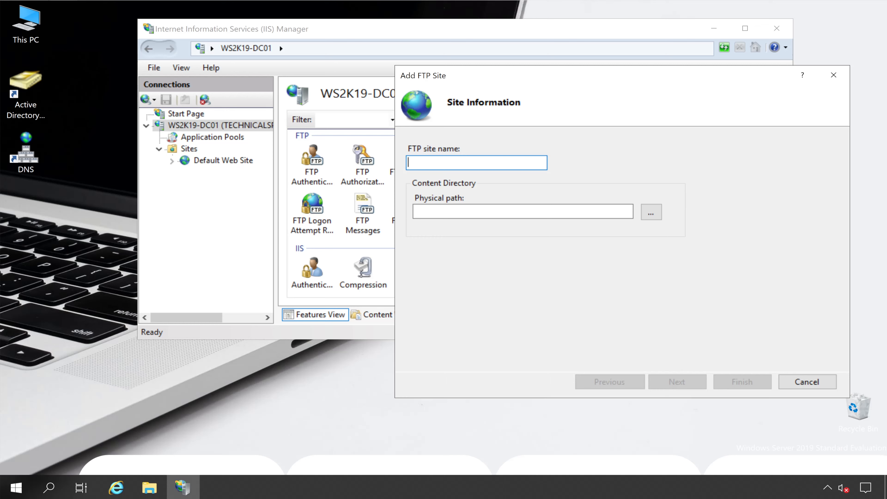
pyautogui.write('FTP Test')
pyautogui.press('Tab')
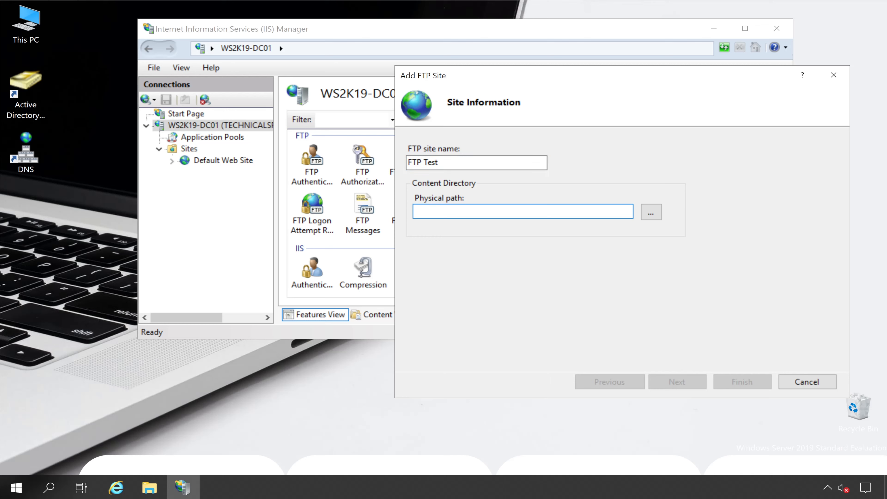
# - Set the FTP site's physical path to C:\inetpub\ftproot and continue to the binding settings
pyautogui.click(651, 214)
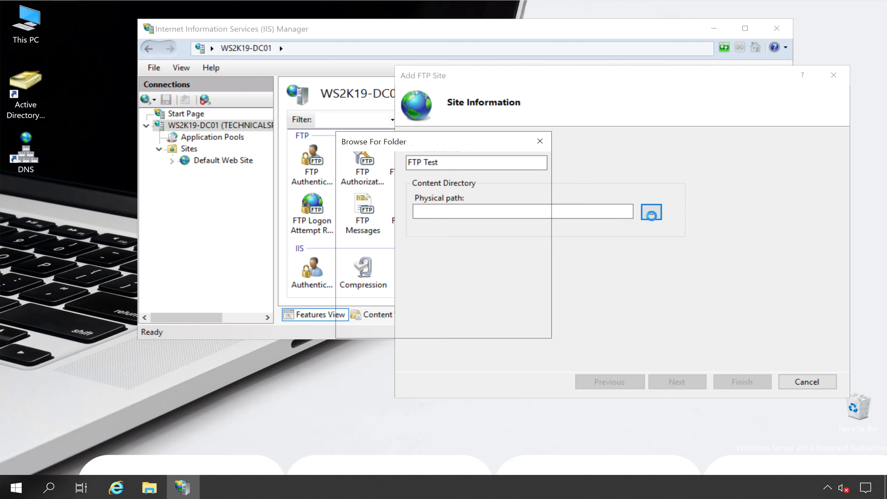
pyautogui.click(364, 286)
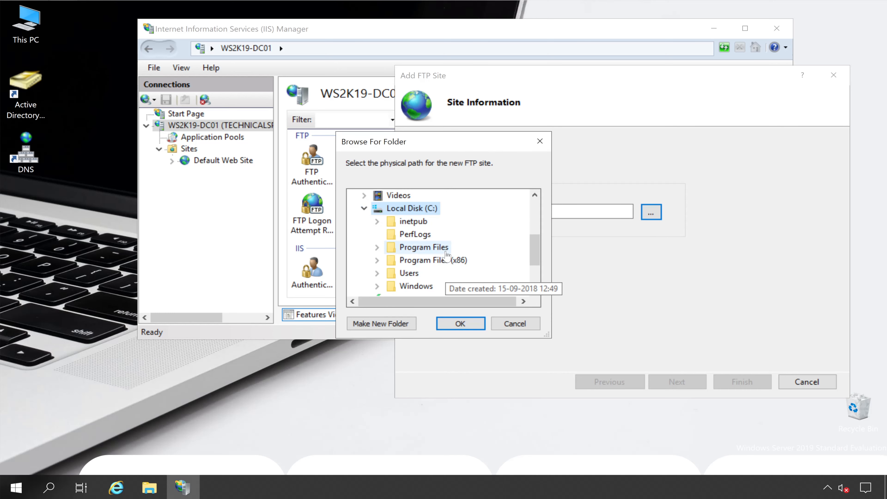
pyautogui.click(378, 223)
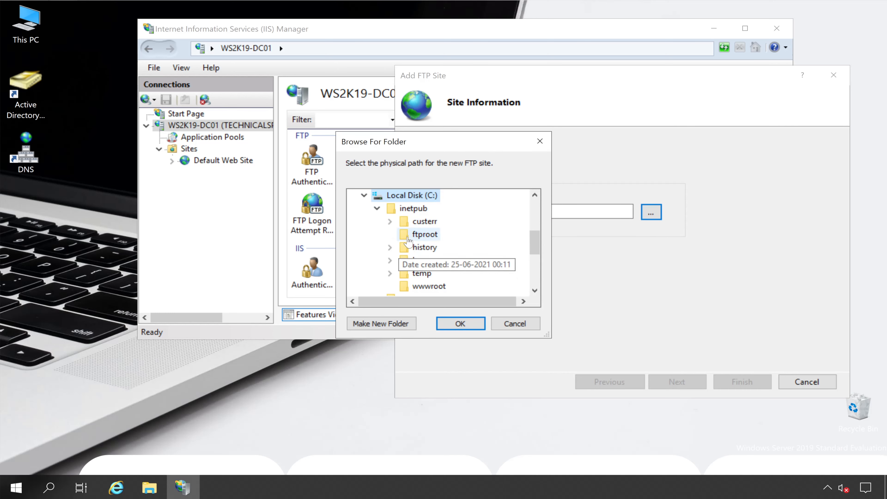
pyautogui.click(433, 234)
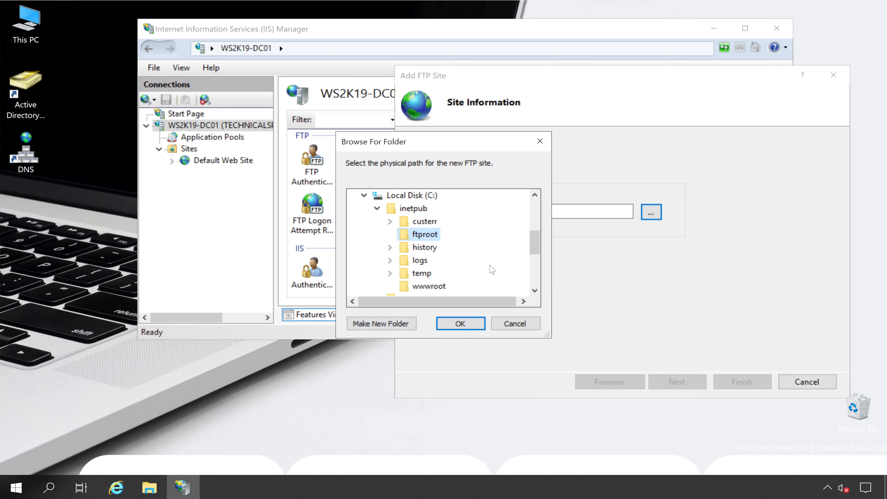
pyautogui.click(460, 324)
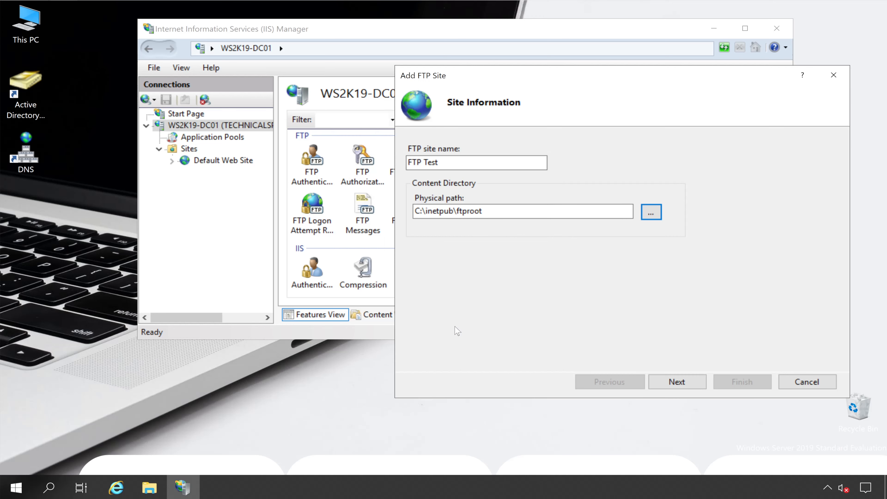
pyautogui.click(674, 382)
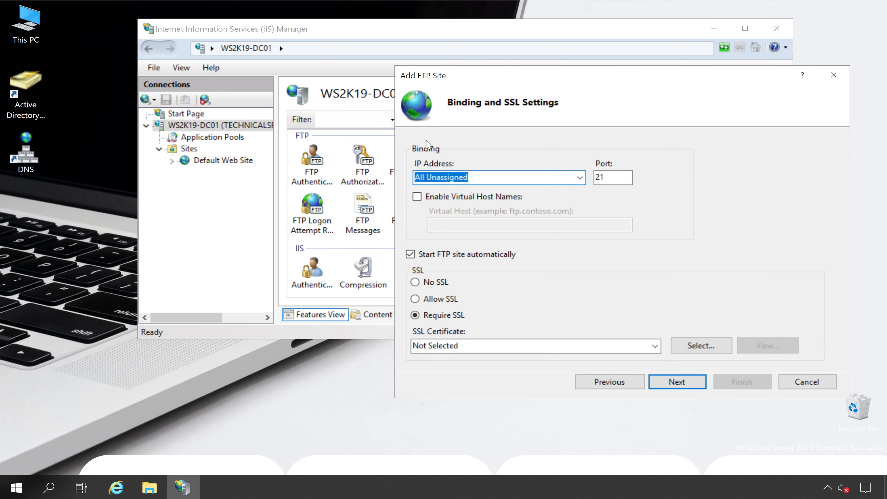
# - Bind the FTP site to IP address 192.168.0.95 on port 21 with No SSL, and continue to the authentication settings
pyautogui.click(579, 177)
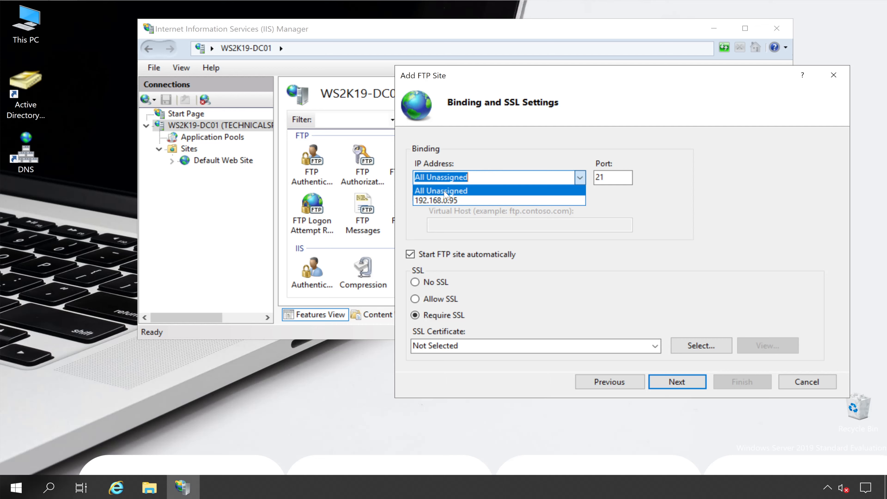
pyautogui.click(460, 199)
pyautogui.press('Tab')
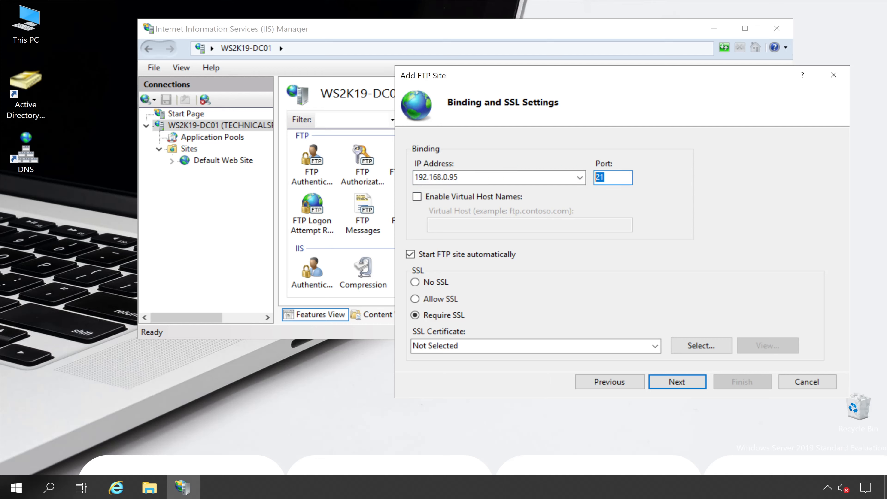
pyautogui.click(421, 270)
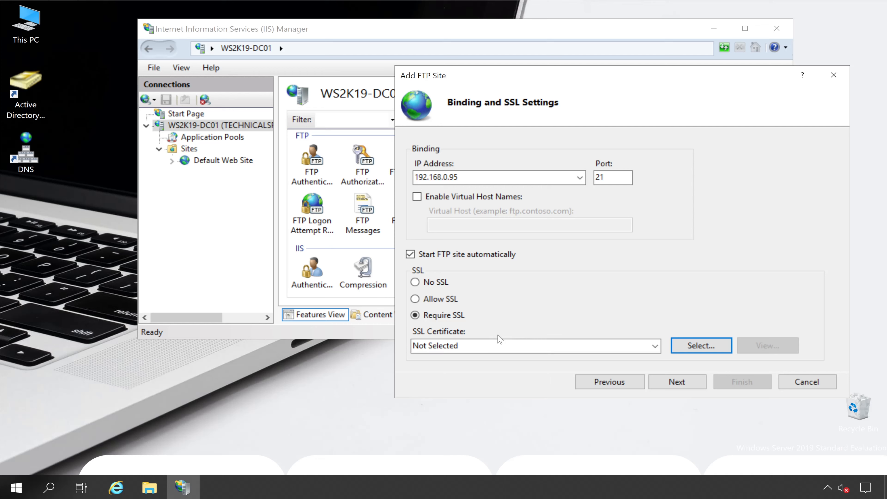
pyautogui.click(428, 283)
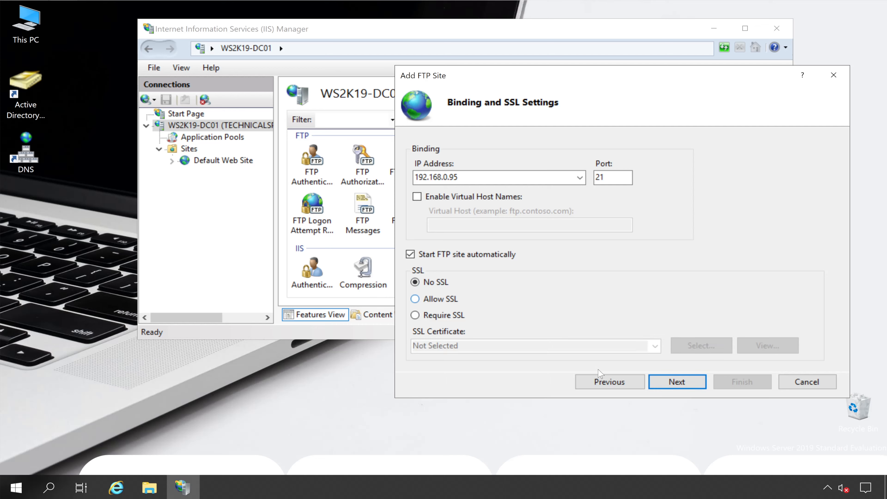
pyautogui.click(676, 382)
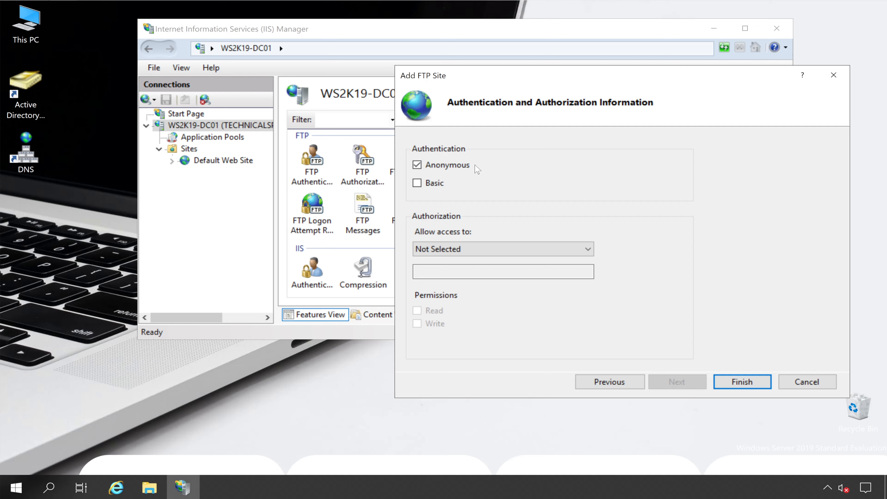
# - Authorize anonymous users with Read and Write permissions on the FTP site and finish creating it
pyautogui.click(472, 250)
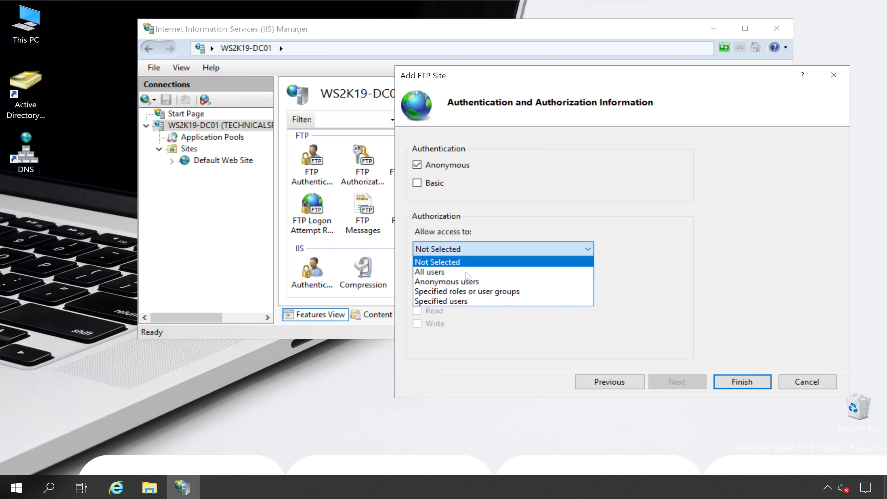
pyautogui.click(463, 283)
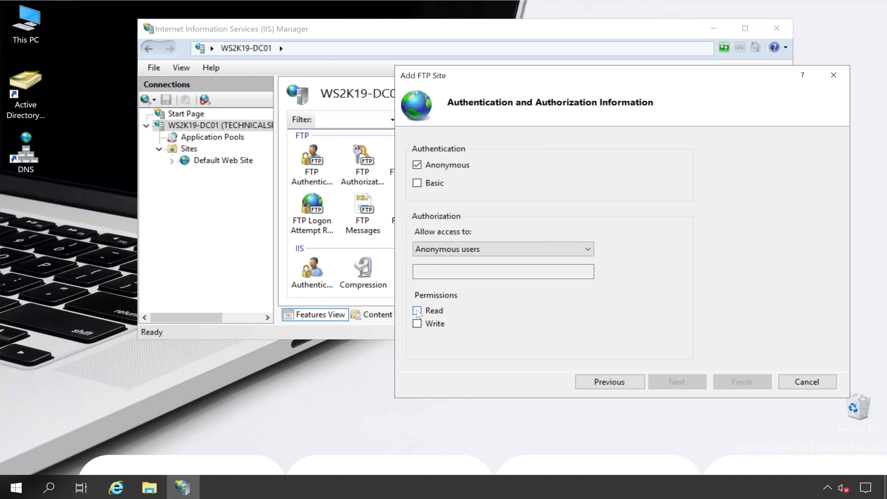
pyautogui.click(417, 311)
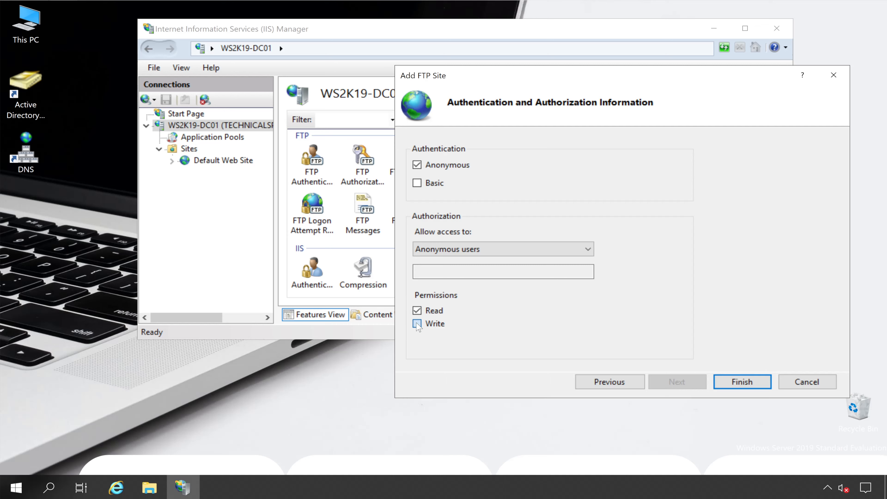
pyautogui.click(418, 324)
pyautogui.click(728, 385)
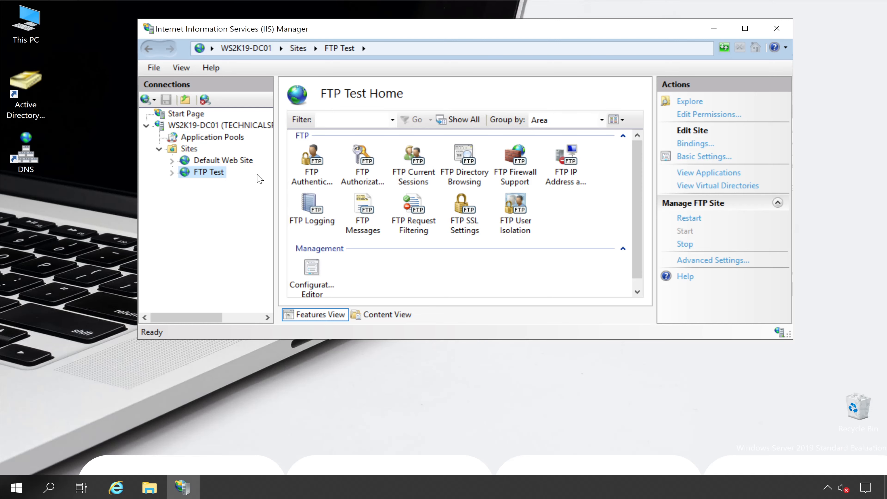
# - Review the FTP Test site's bindings and open ftp://192.168.0.95 in a File Explorer window
pyautogui.click(520, 163)
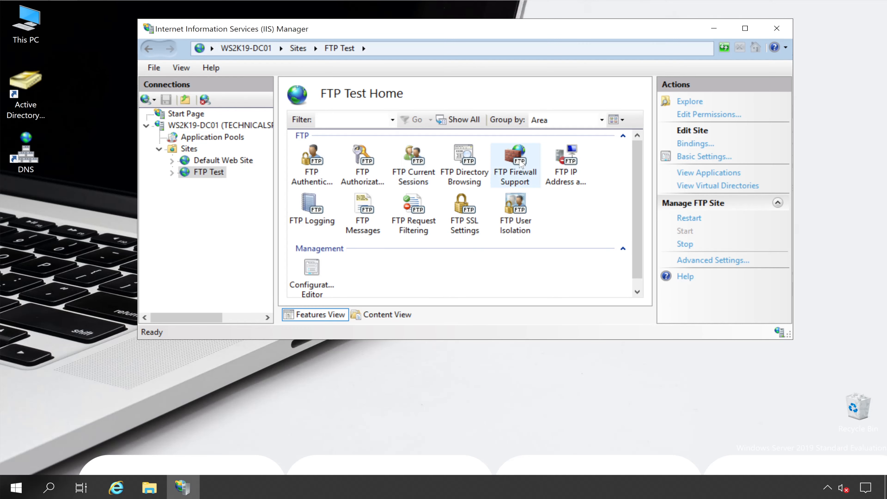
pyautogui.click(681, 144)
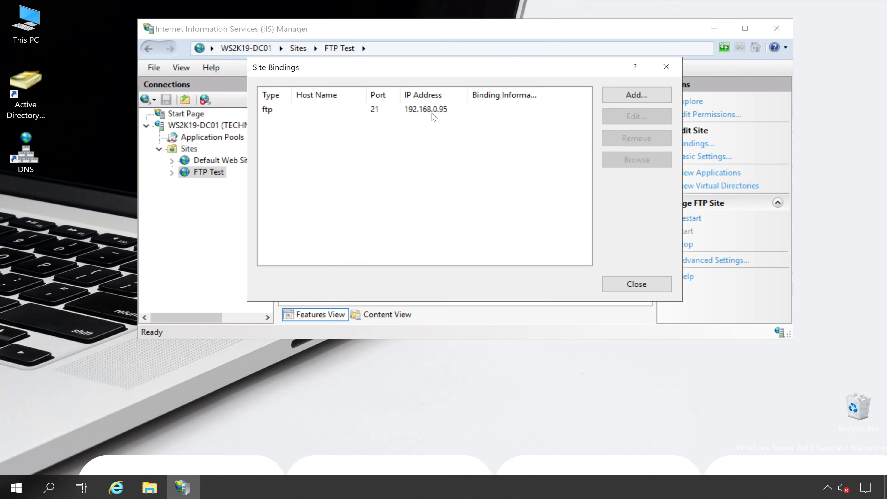
pyautogui.click(150, 488)
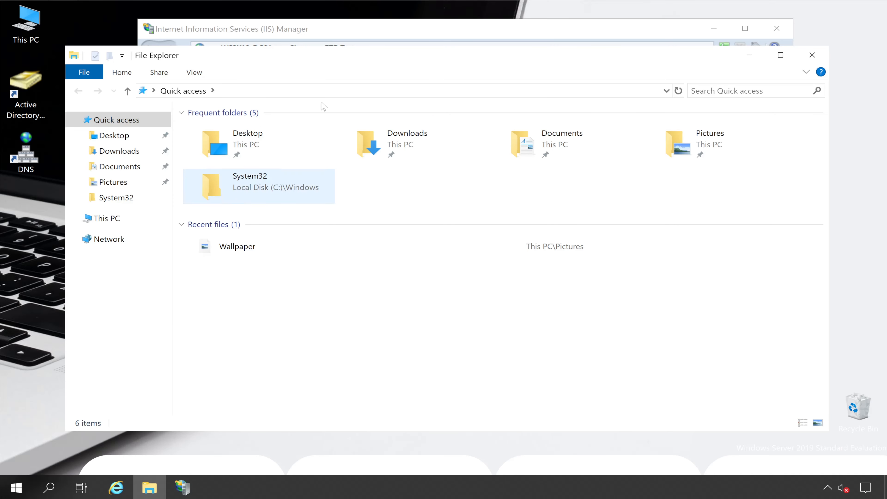
pyautogui.moveTo(330, 60); pyautogui.dragTo(466, 259)
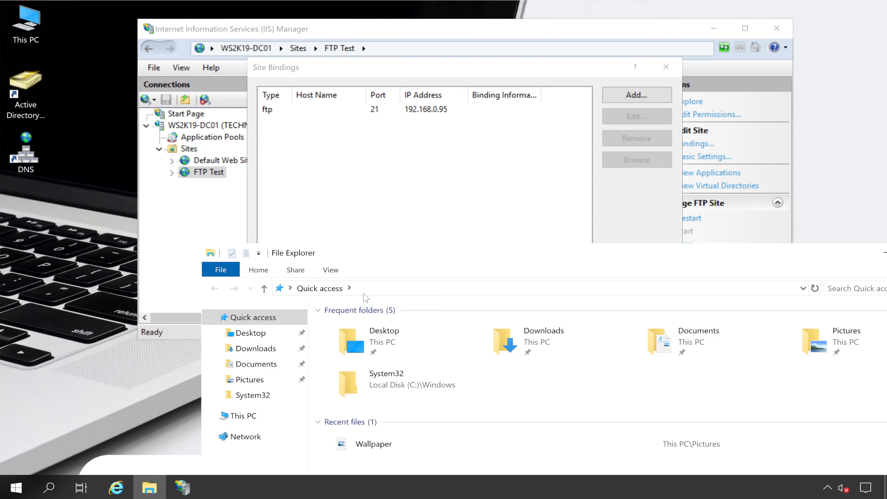
pyautogui.click(432, 294)
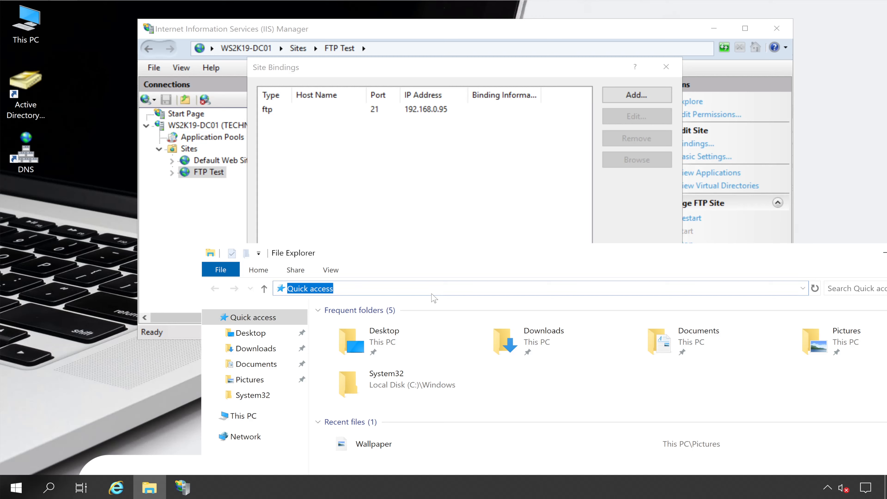
pyautogui.write('ftp:')
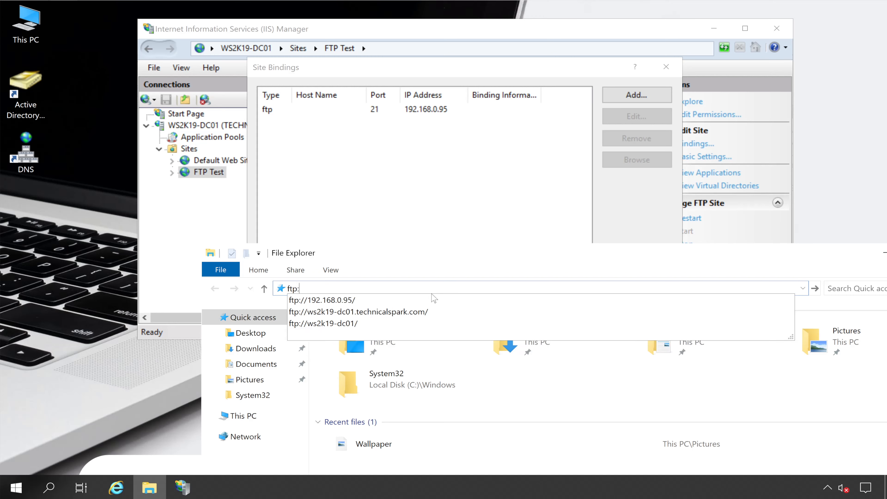
pyautogui.write('//192.168.0.95')
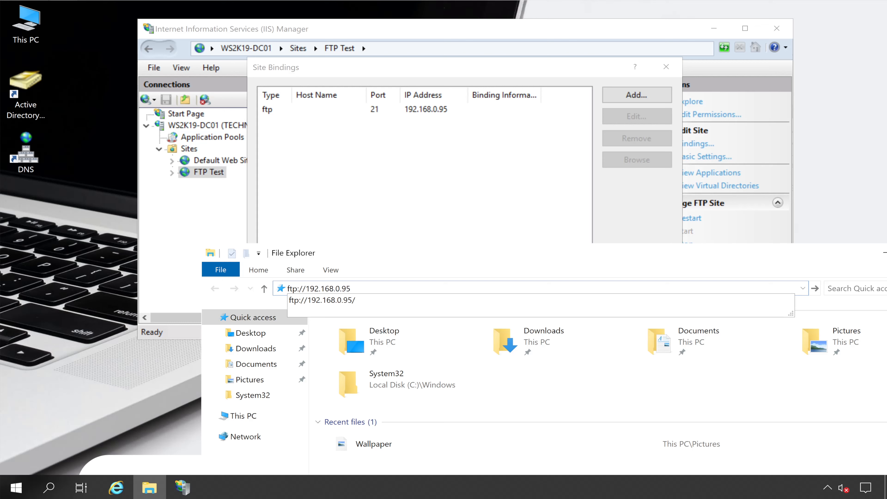
pyautogui.click(433, 298)
pyautogui.moveTo(409, 255); pyautogui.dragTo(377, 127)
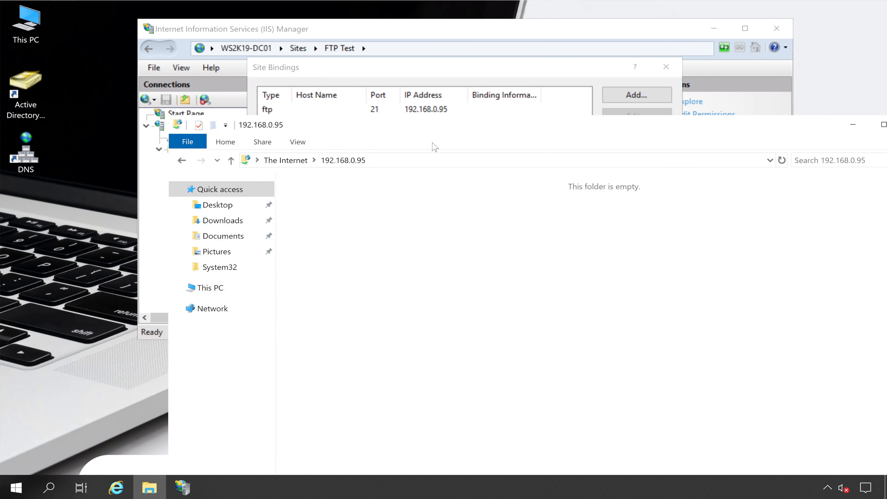
# - Close the FTP Test site bindings and minimize IIS Manager
pyautogui.click(481, 70)
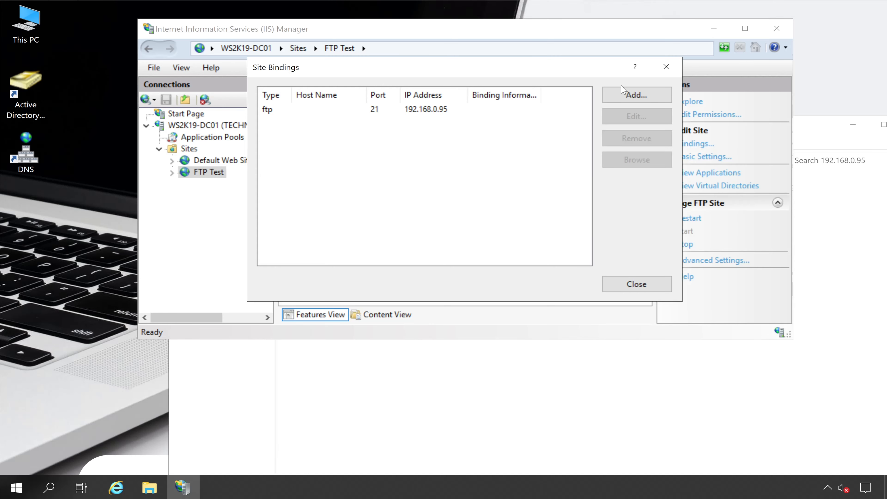
pyautogui.click(636, 285)
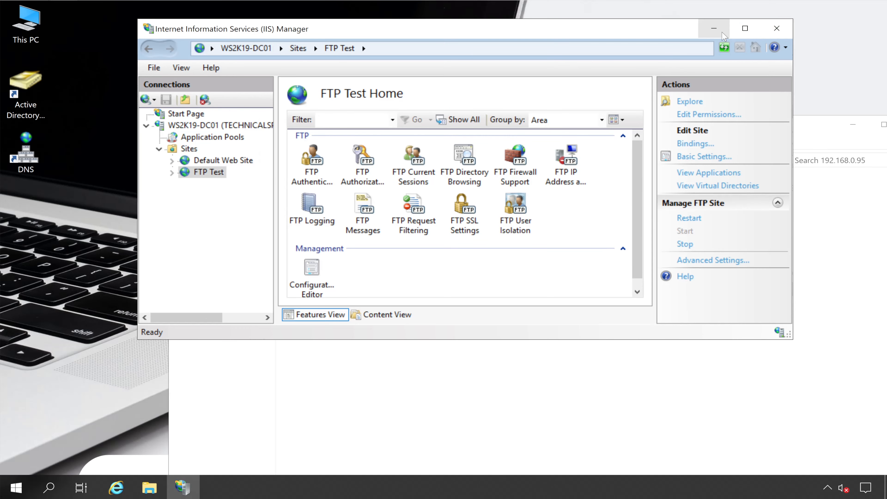
pyautogui.click(713, 28)
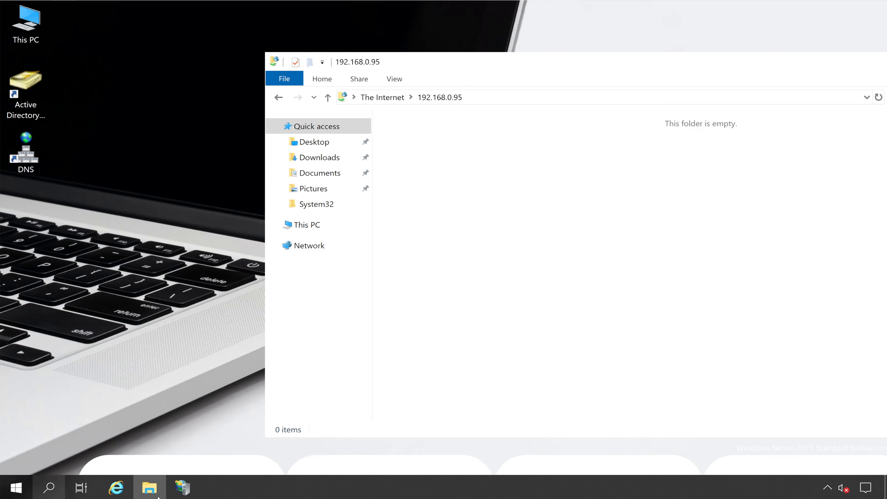
# - Open a second File Explorer window on the Downloads folder and copy ChromeSetup, debug and TEXTING 033
pyautogui.rightClick(149, 487)
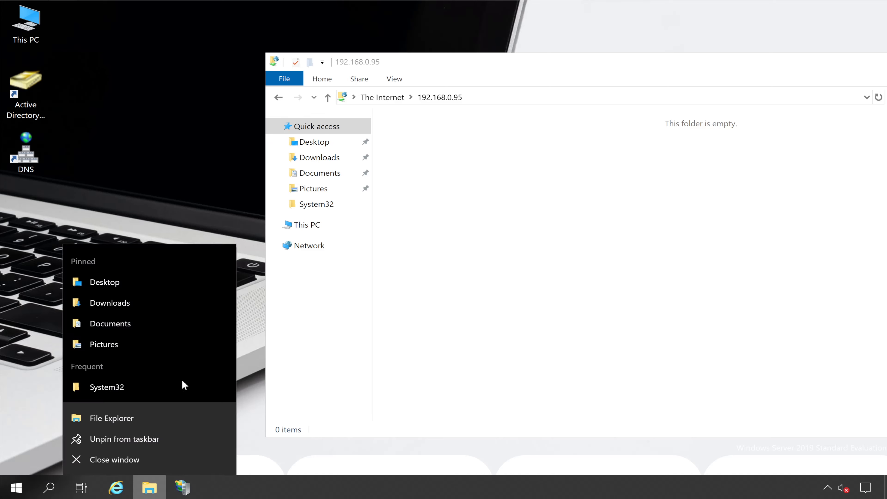
pyautogui.click(130, 419)
pyautogui.click(65, 111)
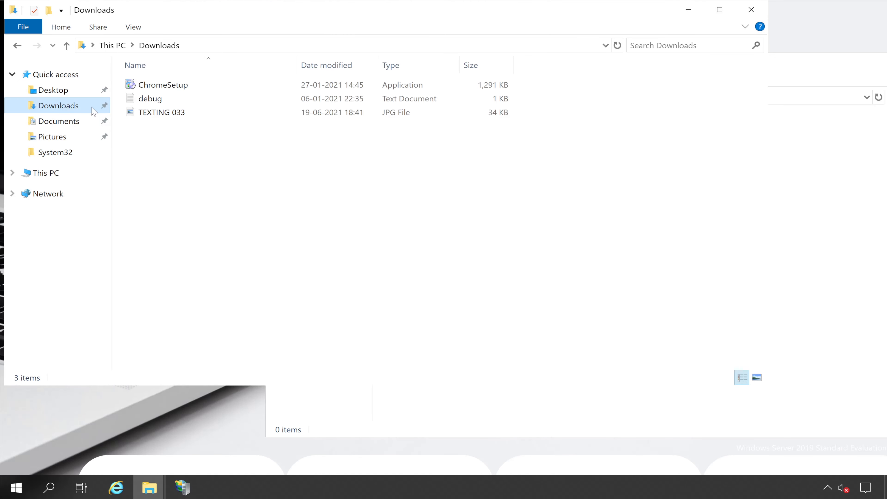
pyautogui.moveTo(172, 146); pyautogui.dragTo(141, 84)
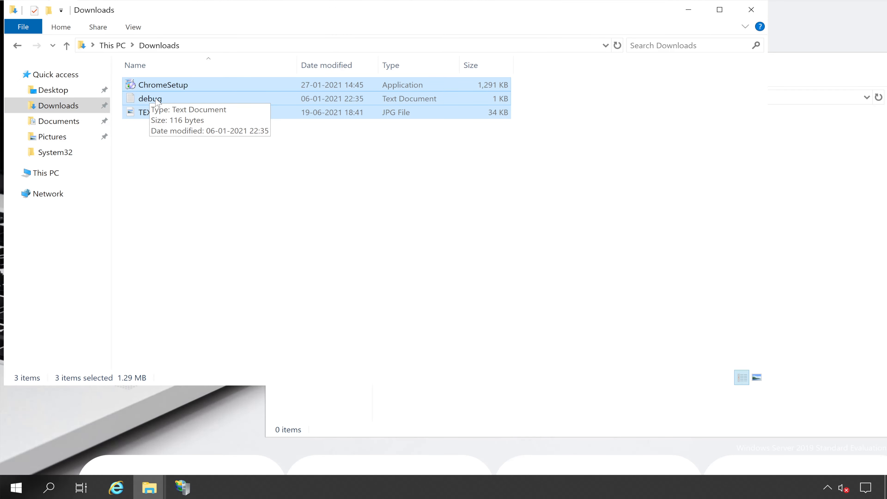
pyautogui.rightClick(156, 98)
pyautogui.click(200, 181)
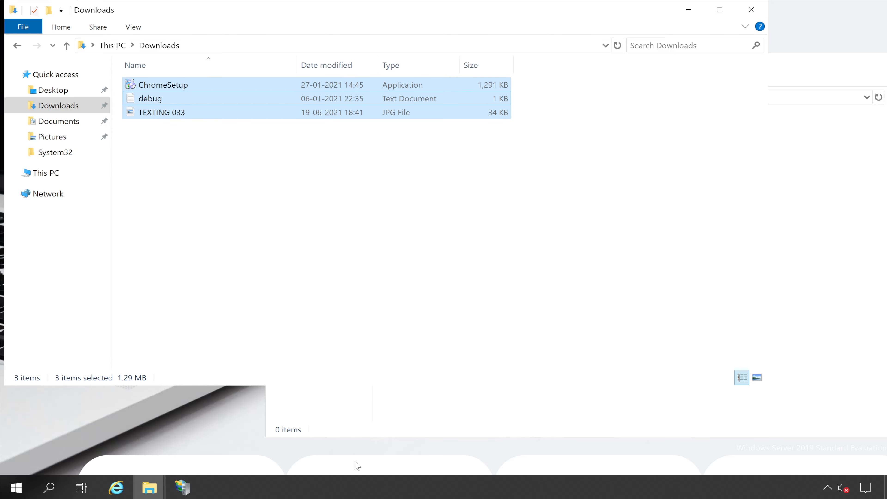
# - Try to paste the copied files into the FTP folder at 192.168.0.95
pyautogui.click(406, 435)
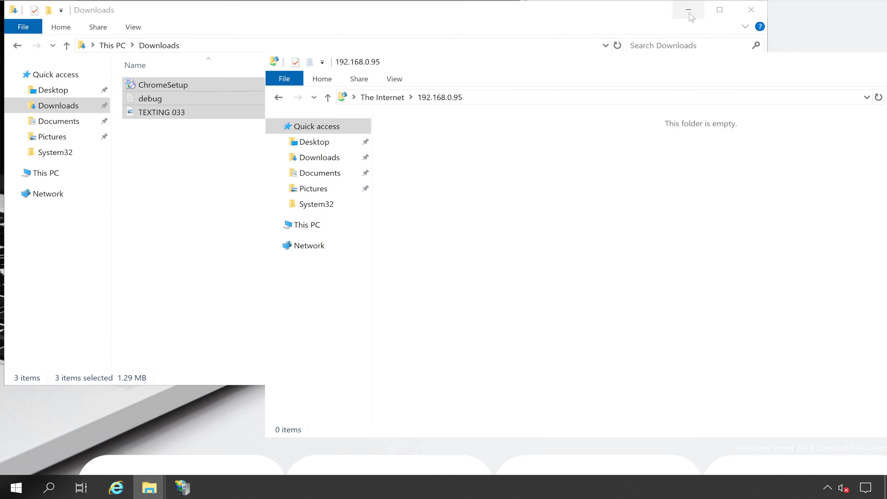
pyautogui.click(688, 10)
pyautogui.rightClick(455, 189)
pyautogui.click(487, 259)
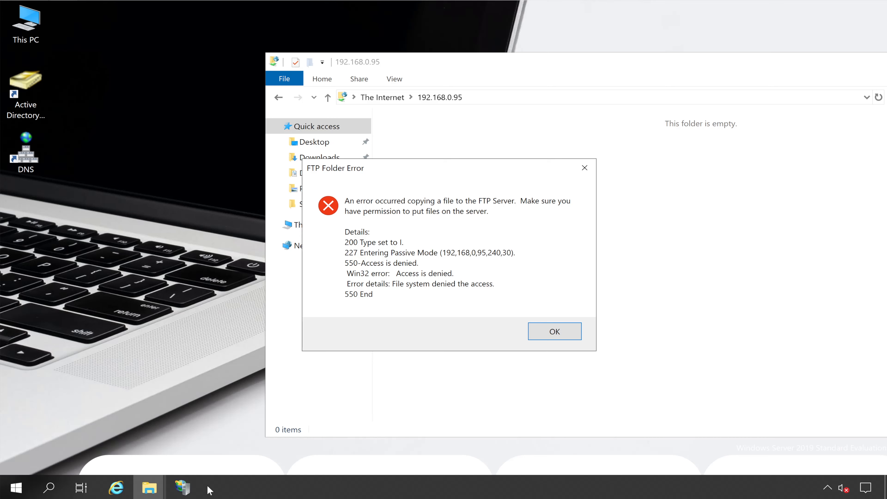
pyautogui.click(537, 332)
# - In IIS Manager, edit the permissions of the FTP Test site's ftproot folder and add the Everyone group
pyautogui.click(195, 490)
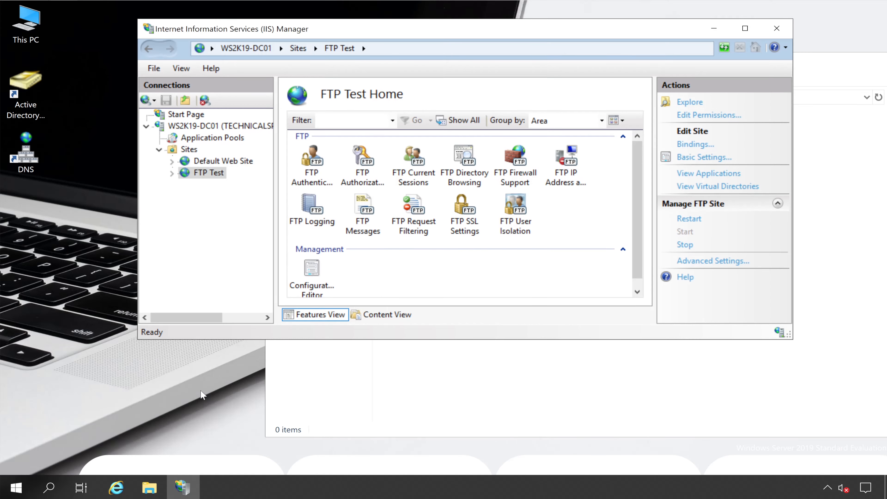
pyautogui.rightClick(212, 174)
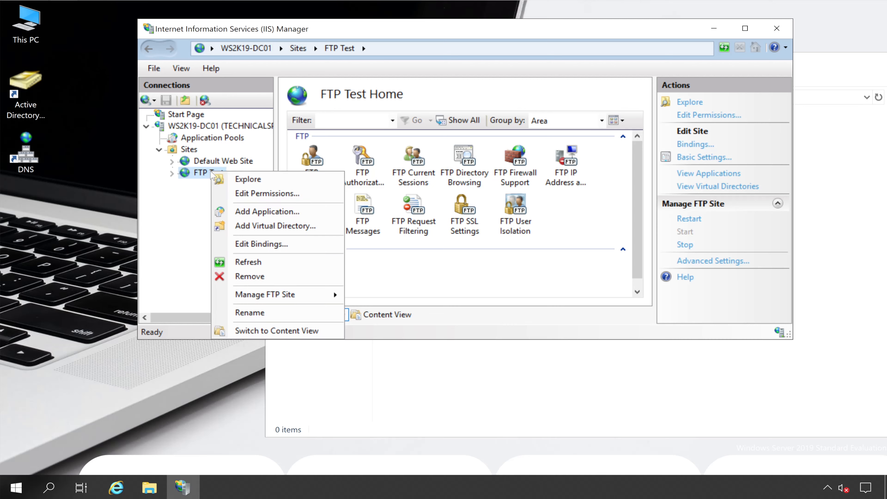
pyautogui.click(274, 192)
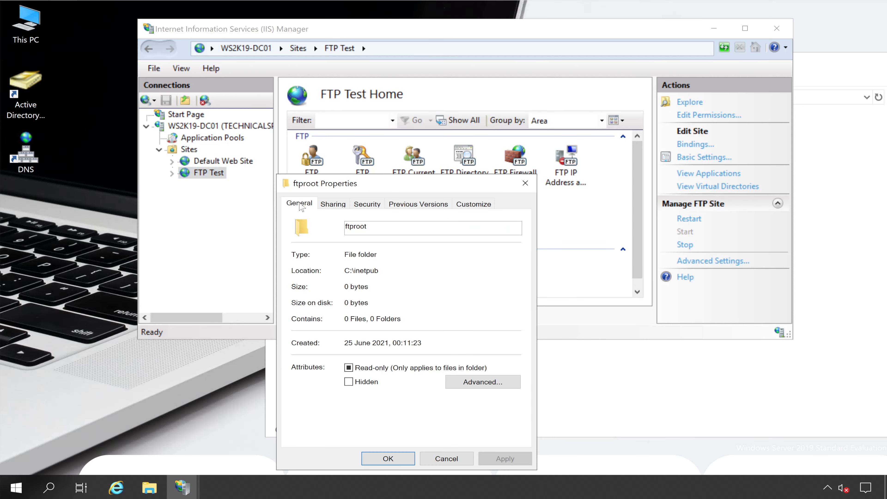
pyautogui.click(371, 208)
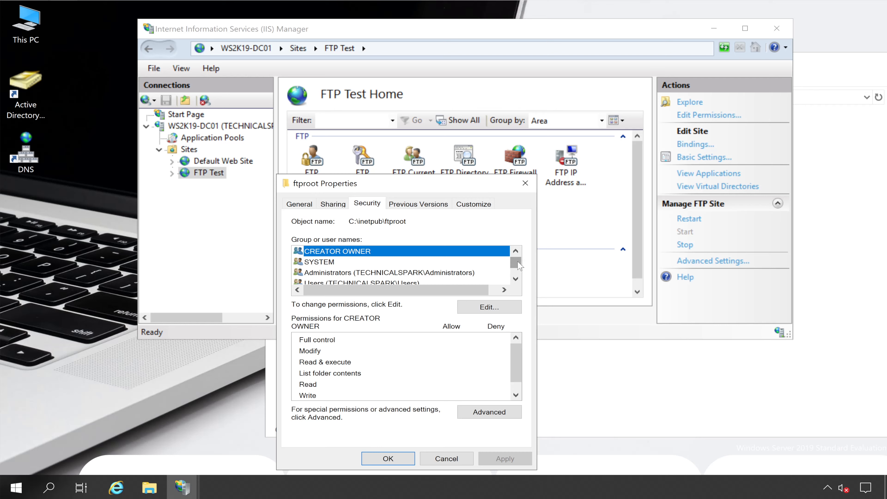
pyautogui.scroll(-1, 519, 266)
pyautogui.click(496, 307)
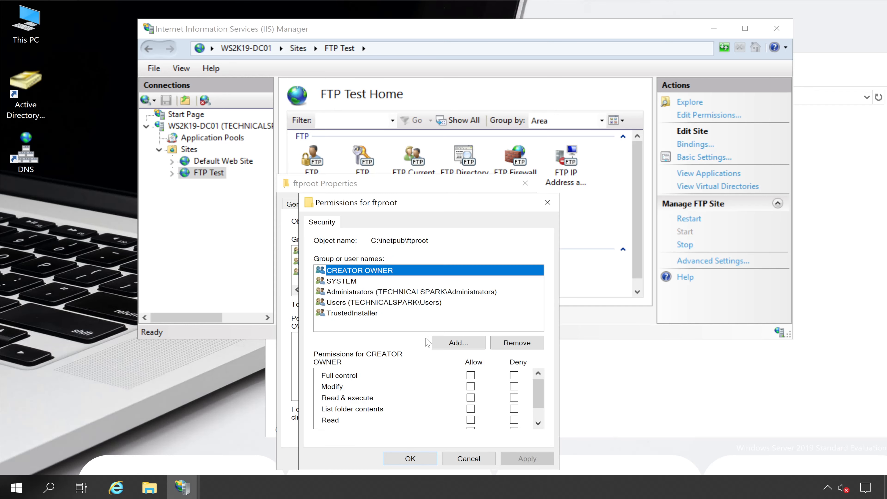
pyautogui.click(458, 343)
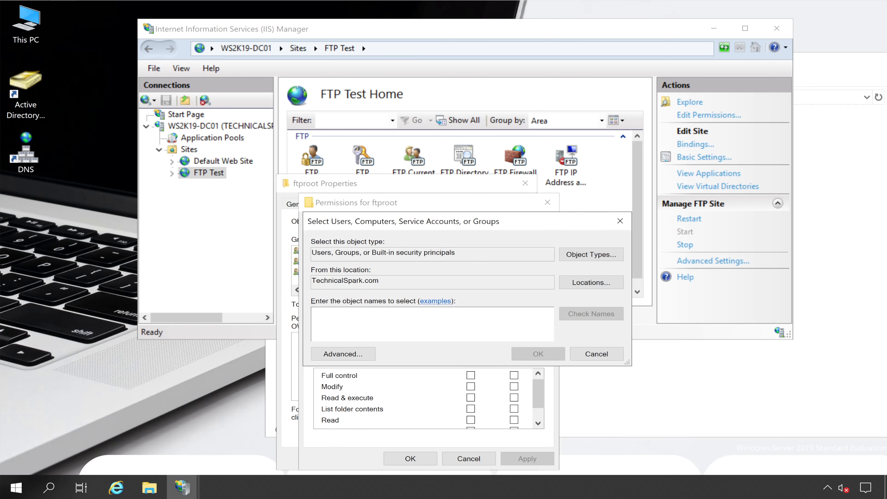
pyautogui.write('everyone')
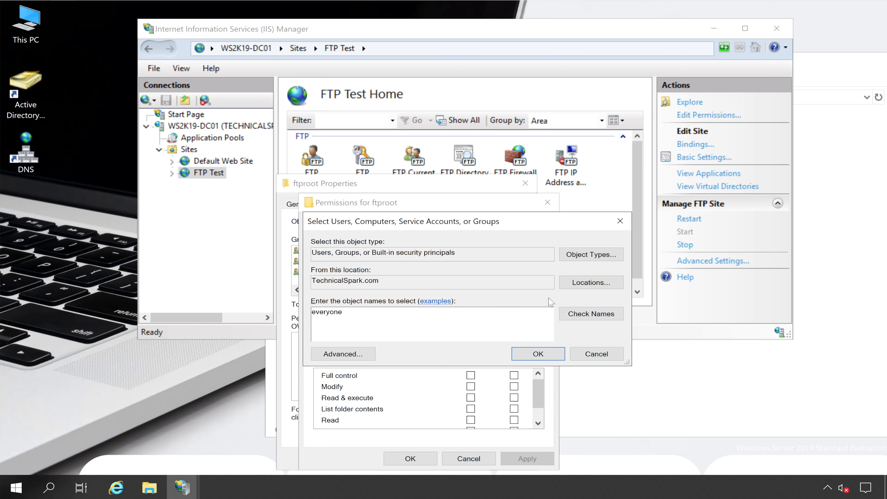
pyautogui.click(569, 313)
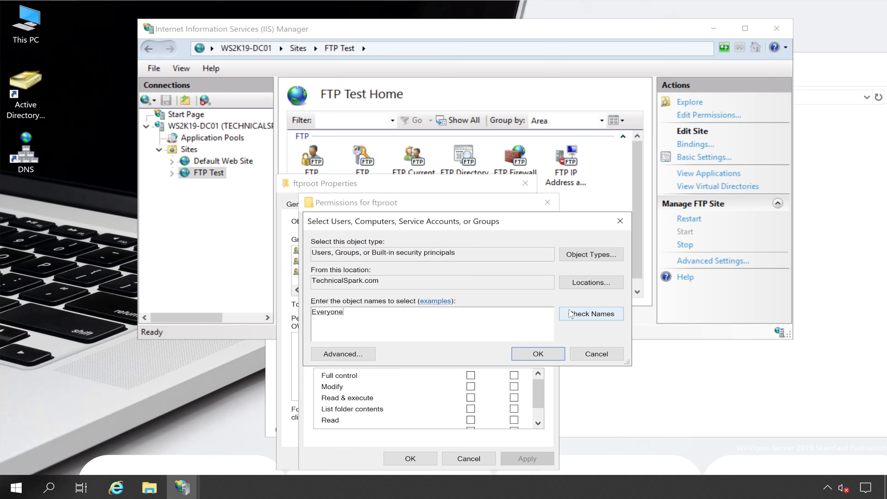
pyautogui.click(520, 357)
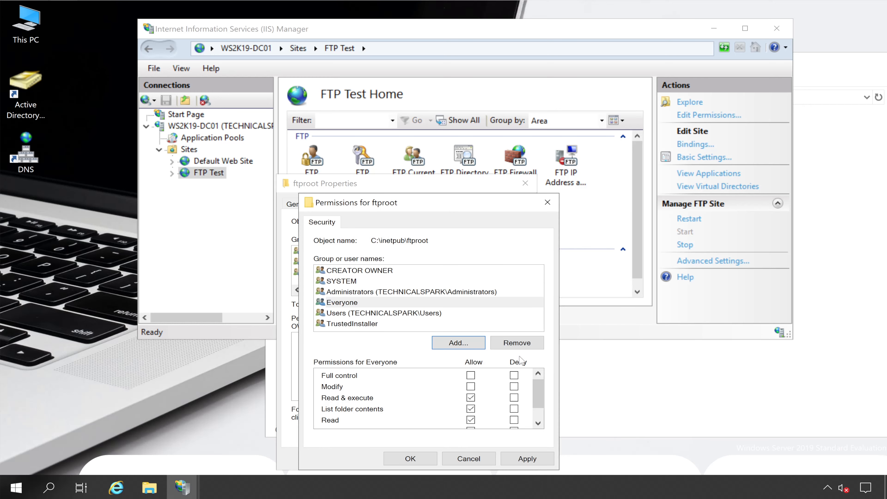
# - Allow Everyone Full control of the ftproot folder, apply the permissions and restart the FTP Test site
pyautogui.click(388, 303)
pyautogui.click(470, 375)
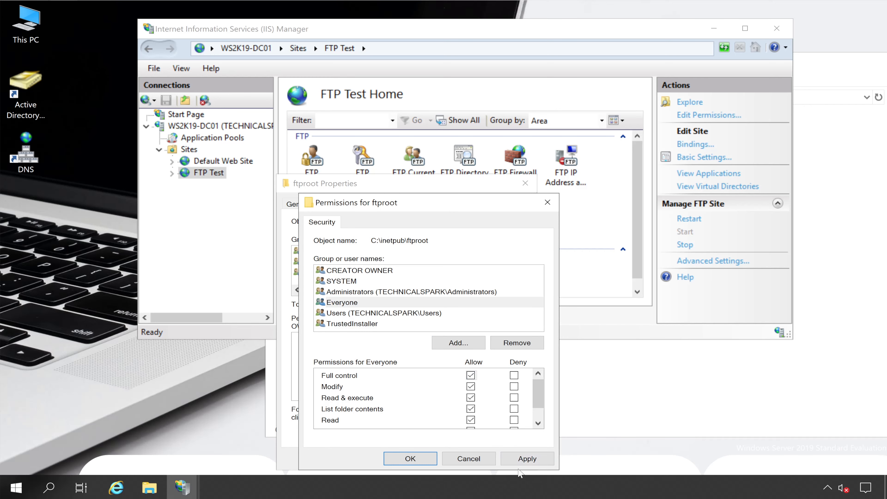
pyautogui.click(522, 459)
pyautogui.click(412, 459)
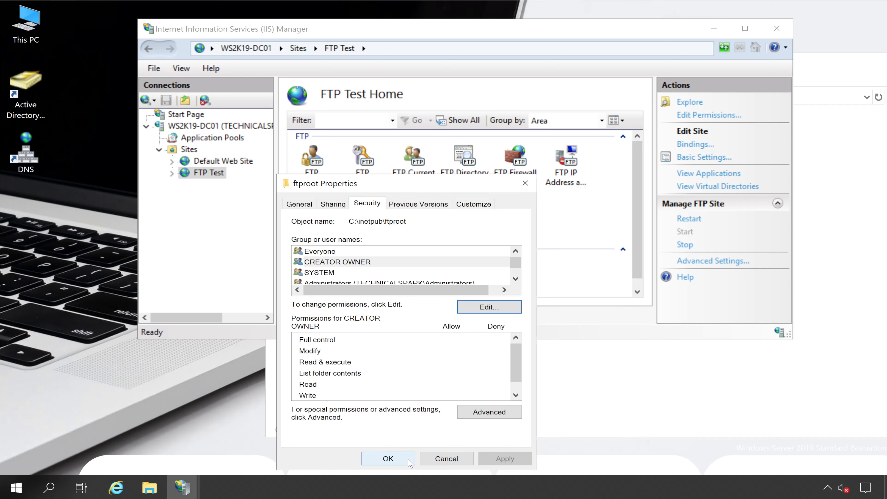
pyautogui.click(410, 461)
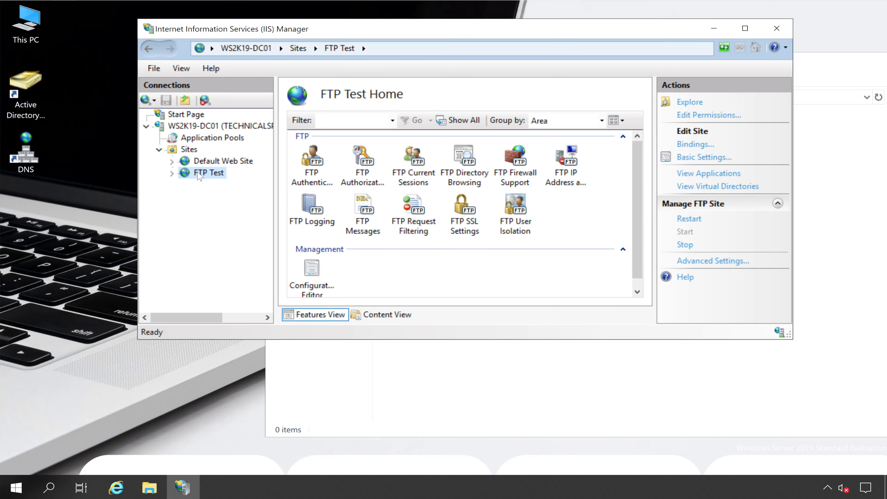
pyautogui.click(686, 218)
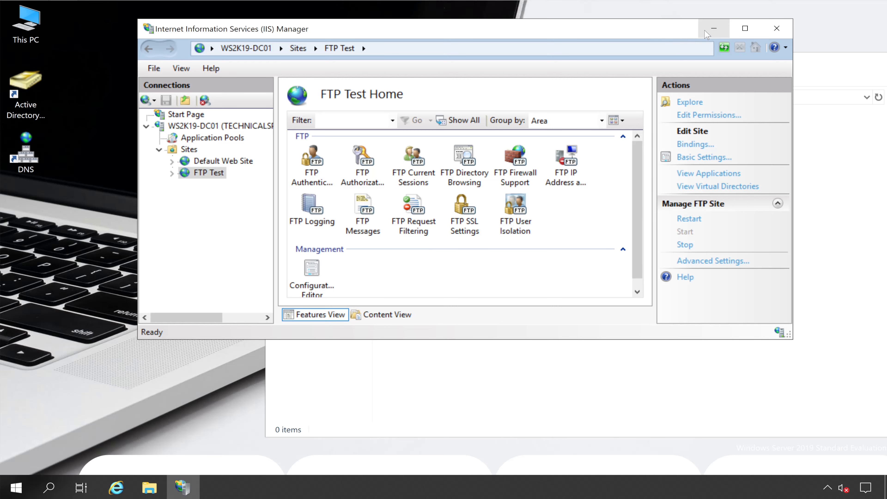
# - Minimize IIS Manager, reload the FTP folder at 192.168.0.95 and paste the copied ChromeSetup, debug and TEXTING 033 files into it
pyautogui.click(714, 28)
pyautogui.moveTo(449, 63); pyautogui.dragTo(366, 61)
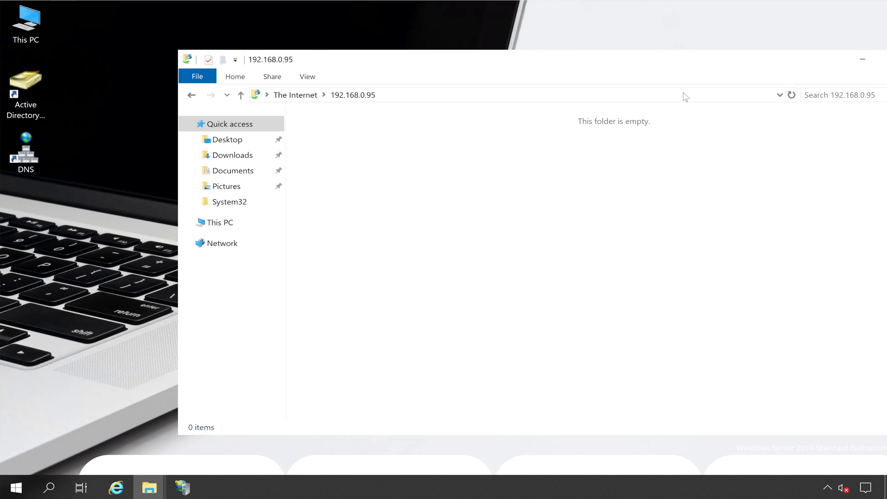
pyautogui.click(684, 95)
pyautogui.press('Return')
pyautogui.rightClick(375, 173)
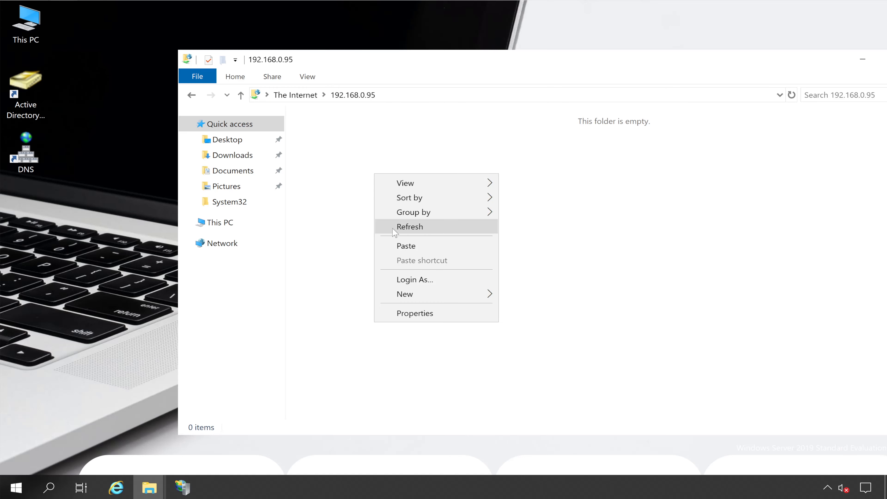
pyautogui.click(401, 248)
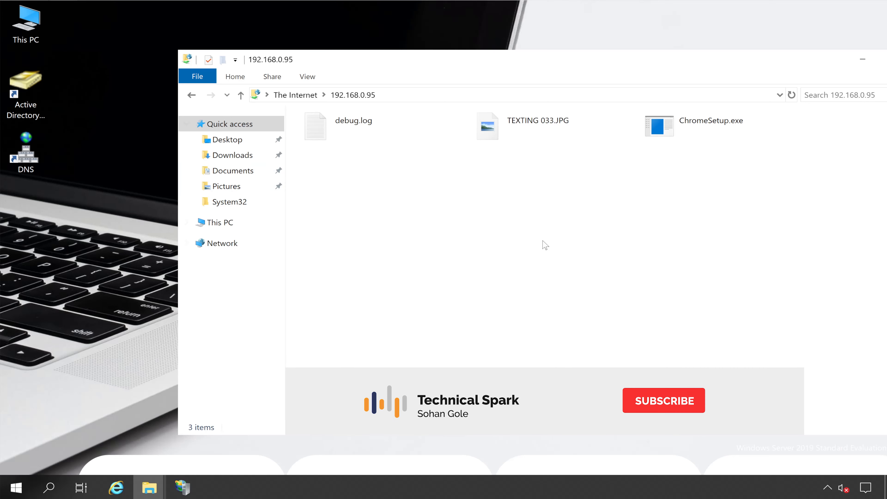
# - Copy debug.log from the FTP folder and paste it onto the desktop
pyautogui.rightClick(373, 123)
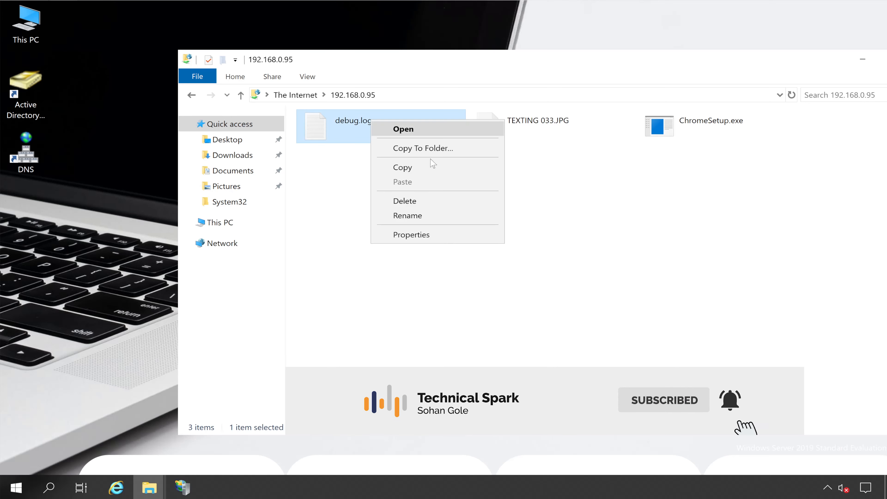
pyautogui.click(437, 169)
pyautogui.rightClick(17, 216)
pyautogui.click(49, 276)
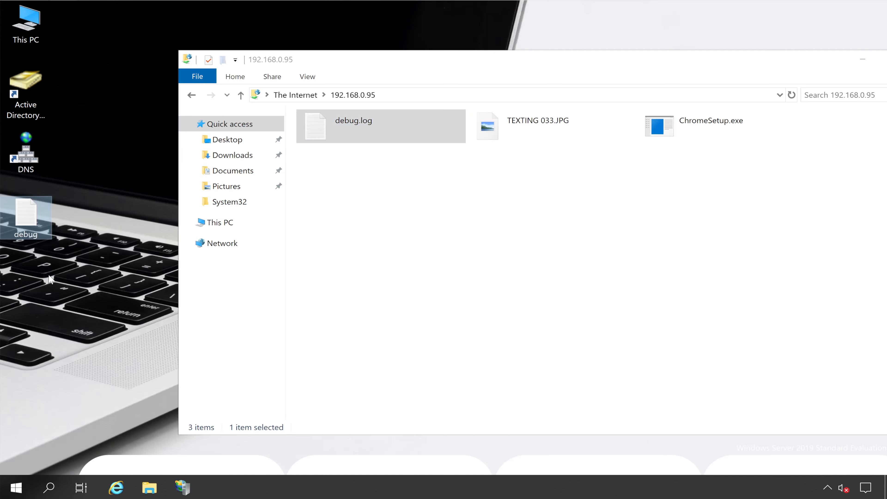
# - Rename the desktop copy of the debug file as 123
pyautogui.rightClick(19, 213)
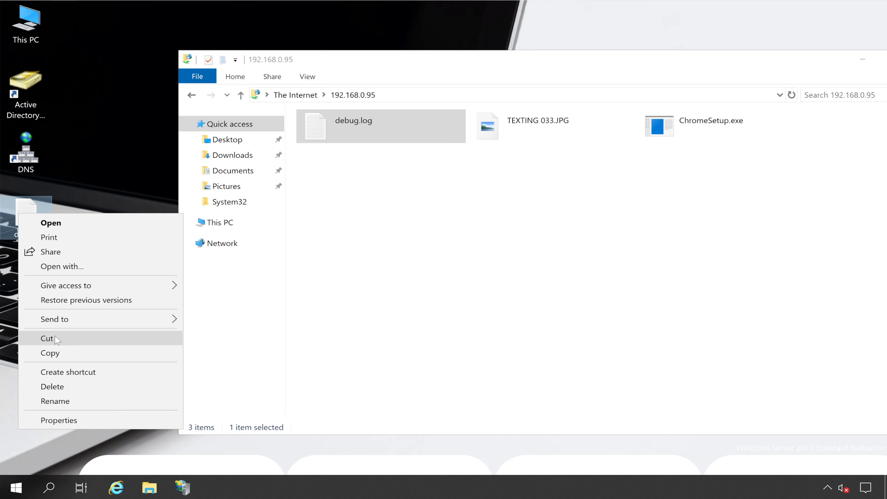
pyautogui.click(101, 152)
pyautogui.rightClick(43, 221)
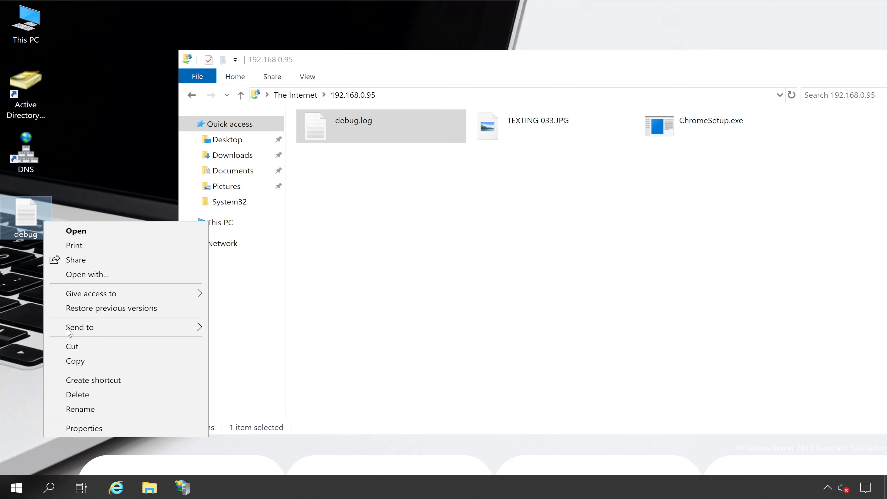
pyautogui.click(80, 409)
pyautogui.write('123')
pyautogui.press('Return')
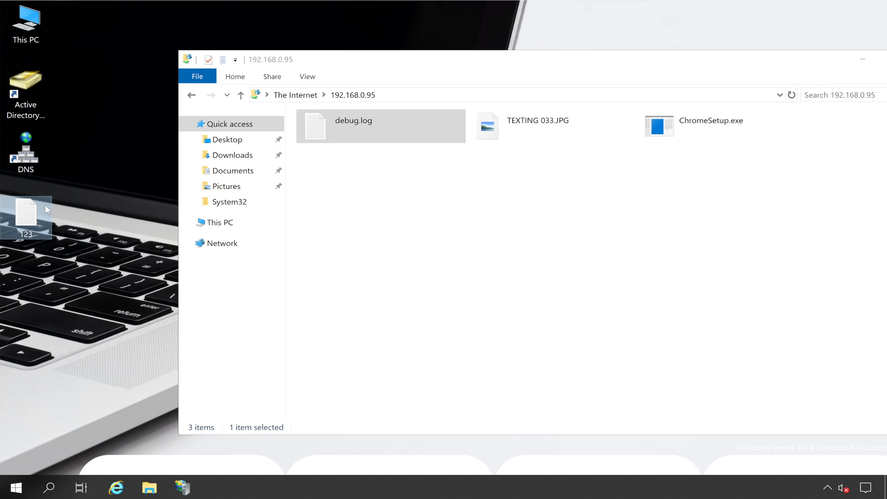
# - Copy the 123 file from the desktop and paste it into the FTP folder at 192.168.0.95
pyautogui.rightClick(30, 213)
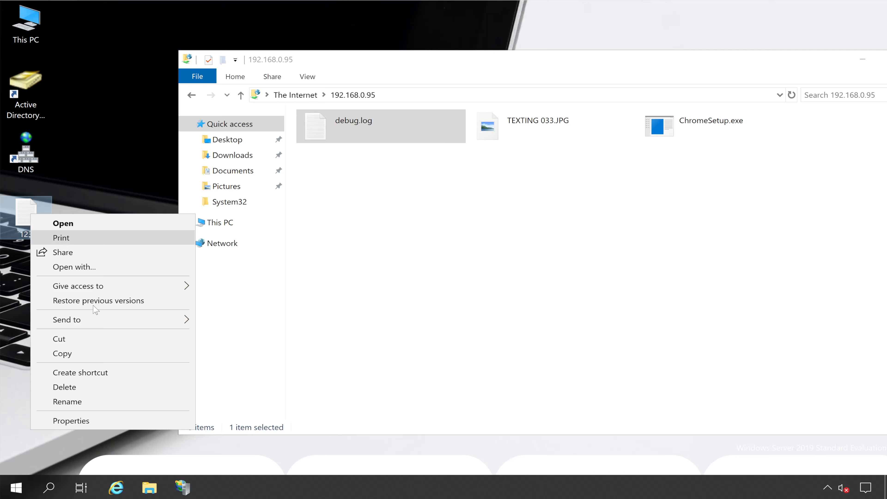
pyautogui.click(95, 354)
pyautogui.rightClick(429, 223)
pyautogui.click(480, 292)
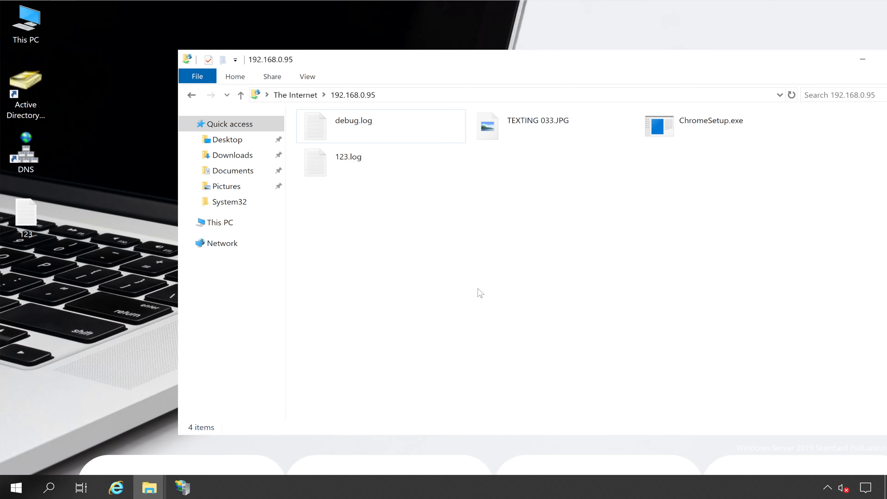
pyautogui.moveTo(495, 63); pyautogui.dragTo(401, 62)
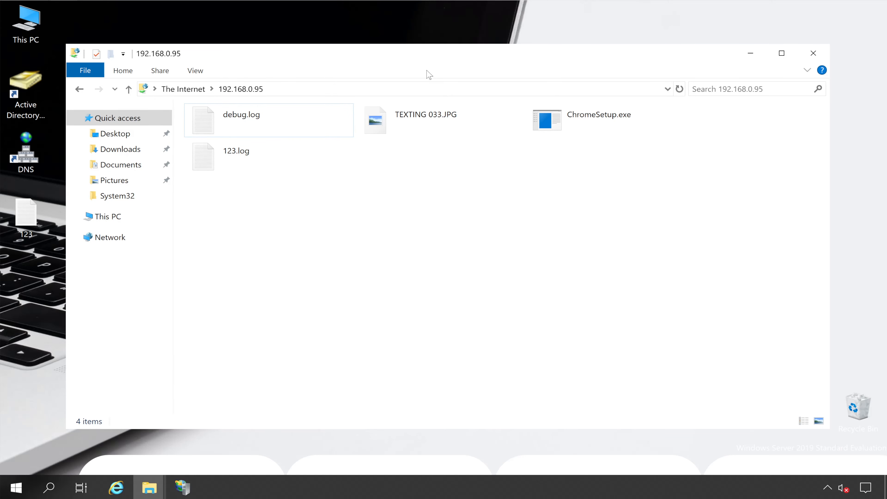